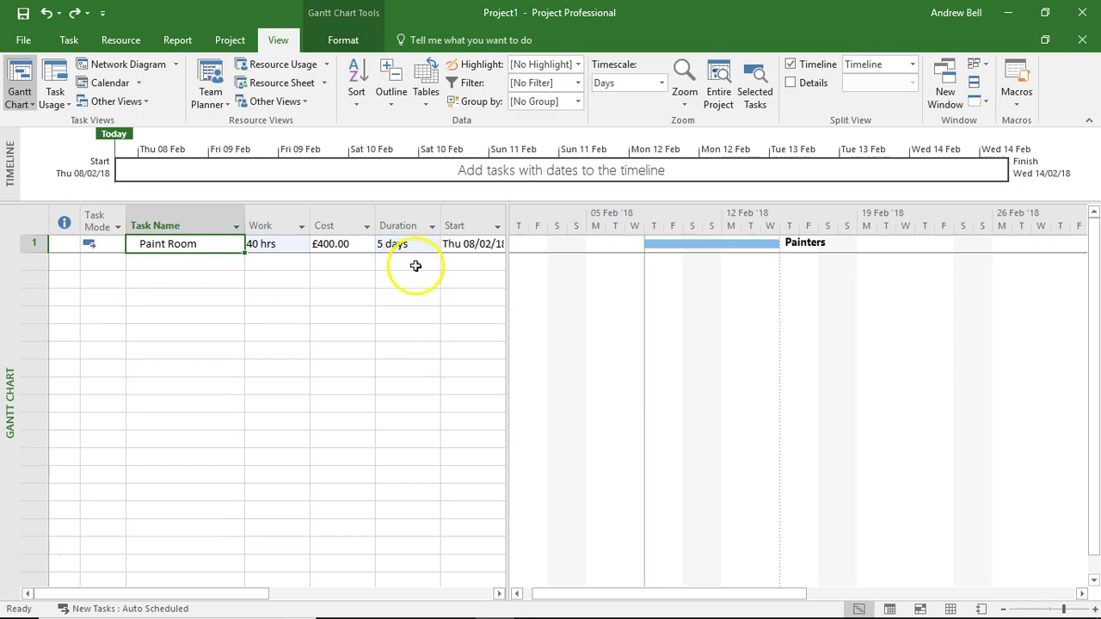
pyautogui.click(284, 245)
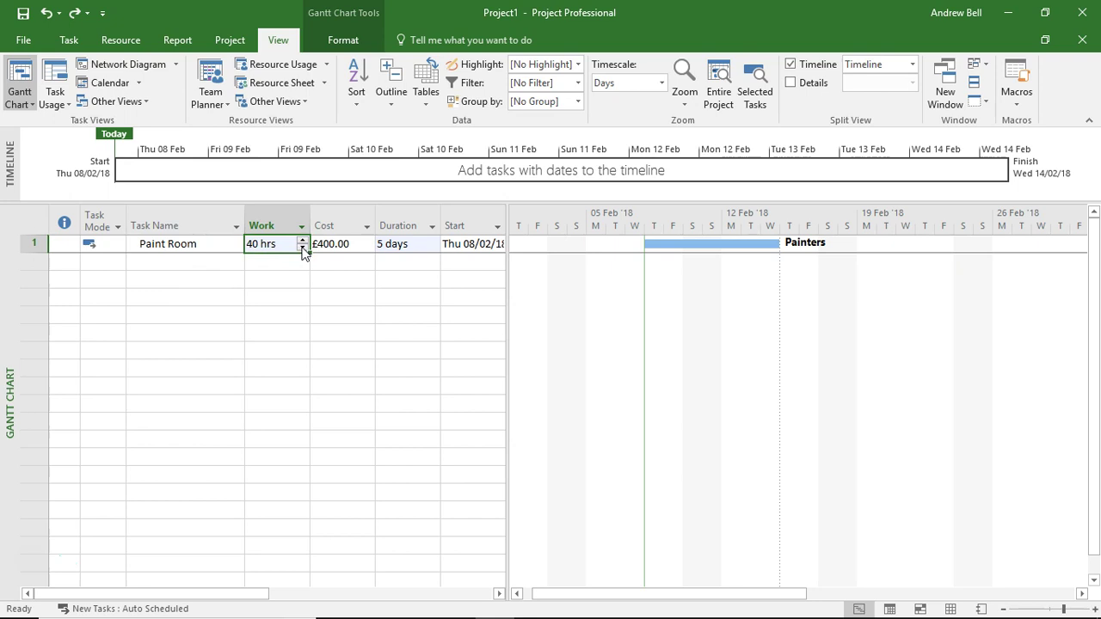
pyautogui.write('20')
pyautogui.press('Return')
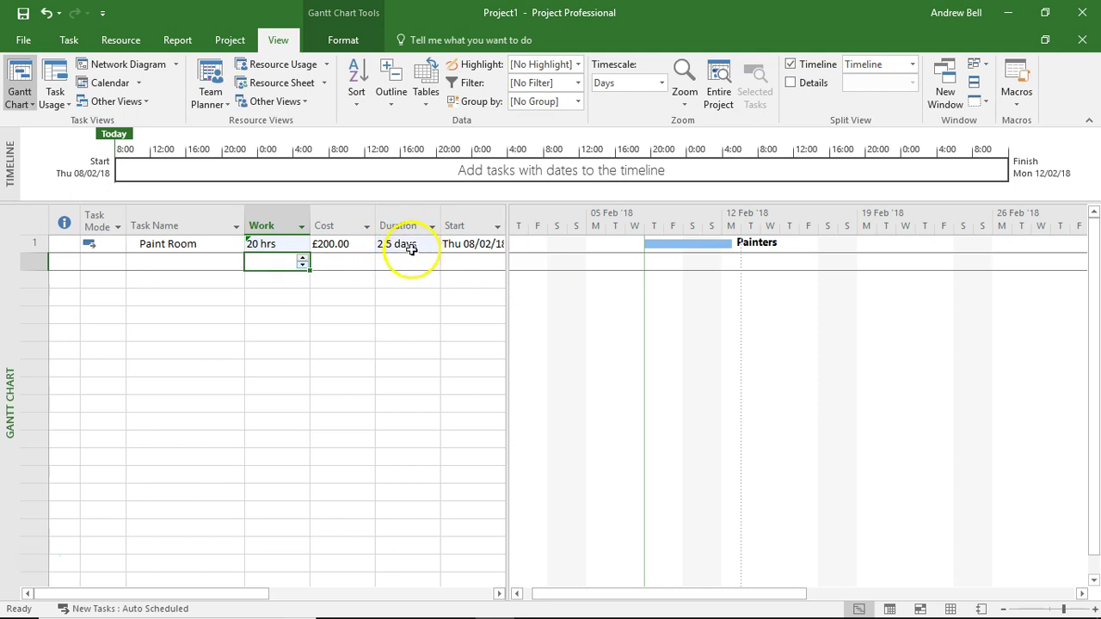
pyautogui.click(406, 245)
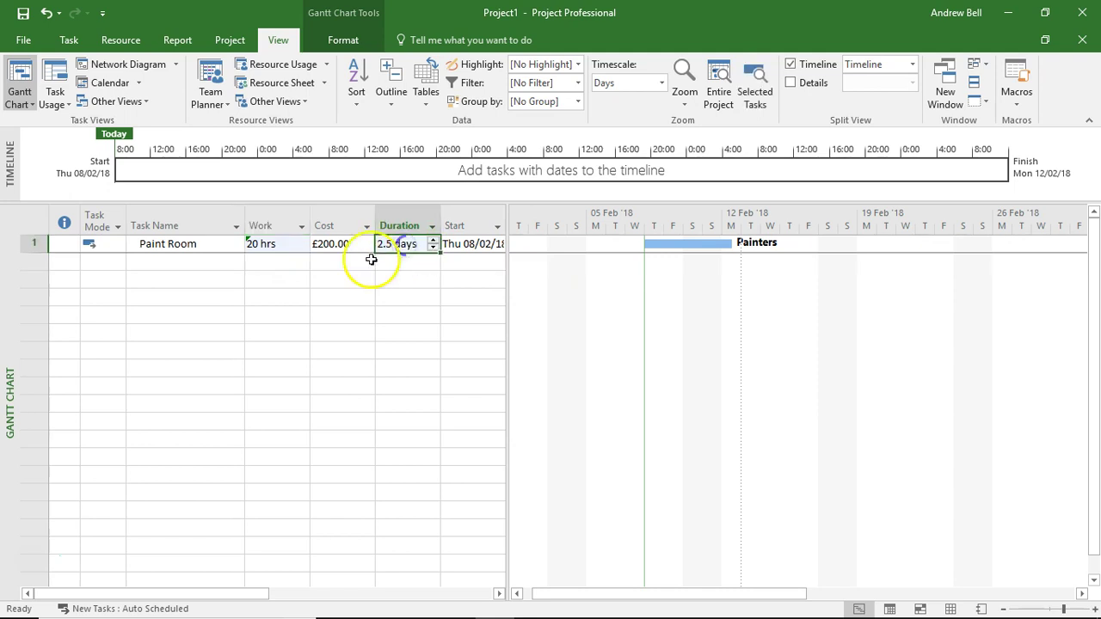
pyautogui.click(433, 242)
pyautogui.click(432, 249)
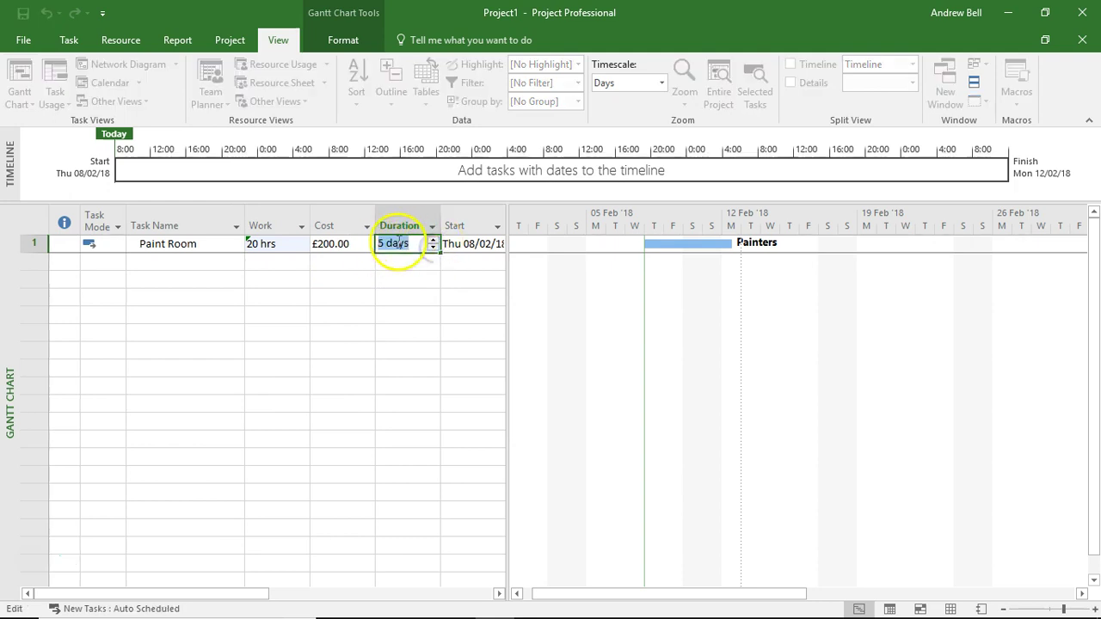
pyautogui.click(406, 263)
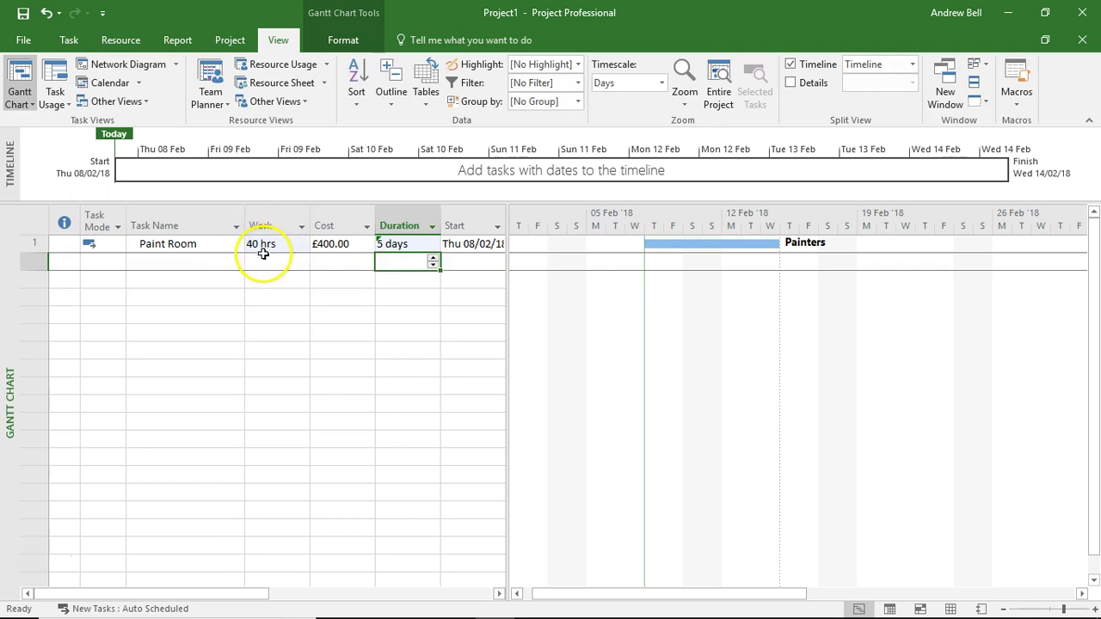
# Split the Gantt view and load Paint Room's Painters assignment (5 days, 40 hrs) into the Task Form
pyautogui.rightClick(526, 295)
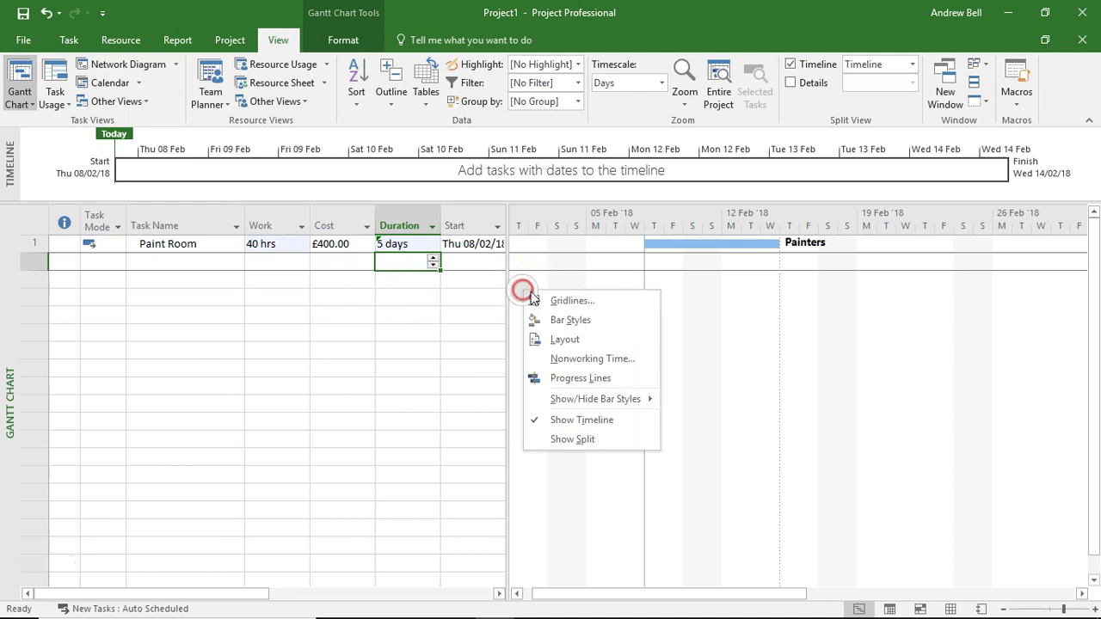
pyautogui.click(561, 440)
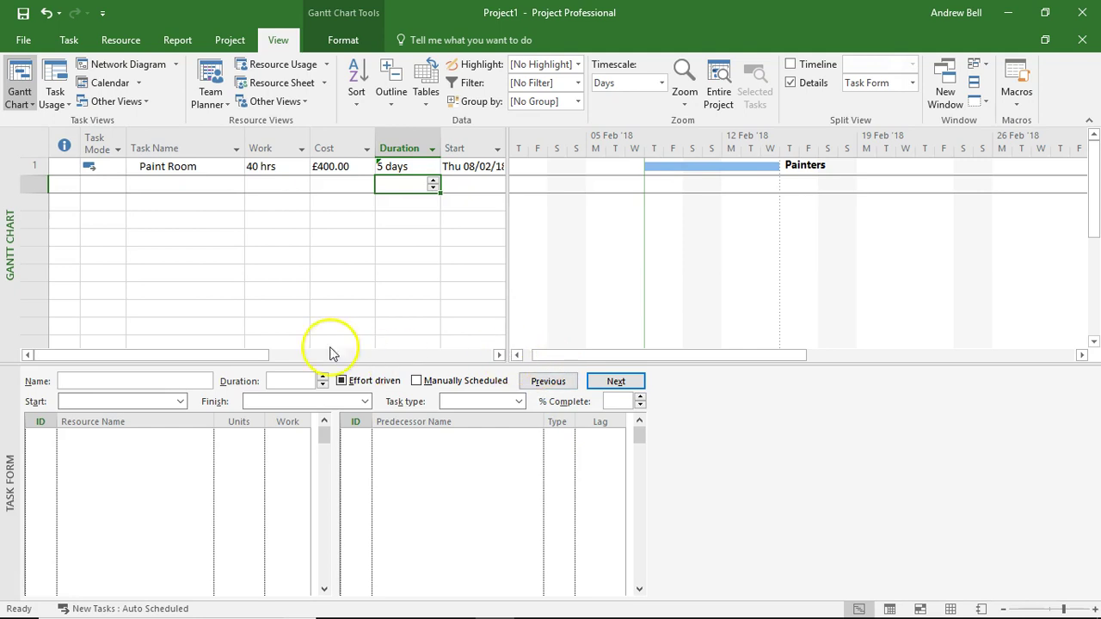
pyautogui.click(164, 166)
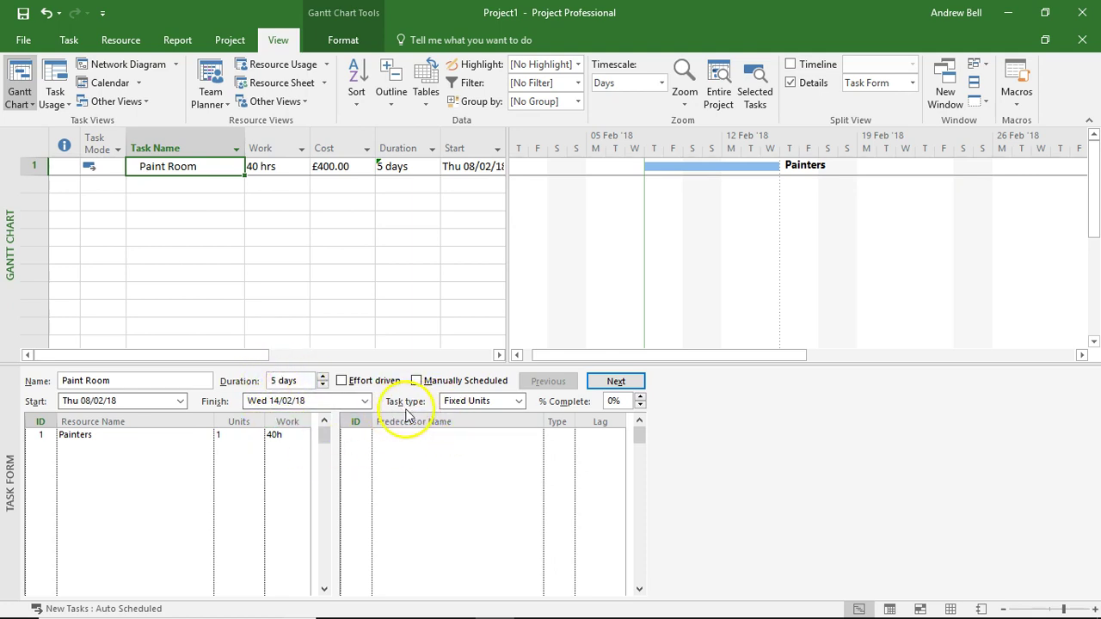
pyautogui.click(468, 420)
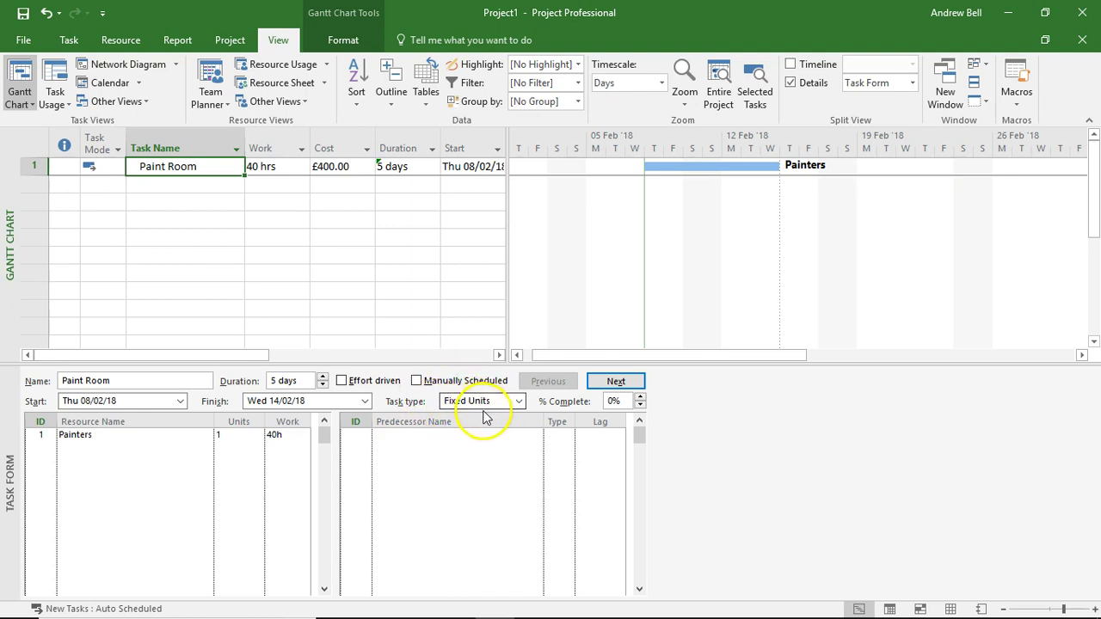
# Set the Painters' work on Paint Room to 20 hrs
pyautogui.click(283, 435)
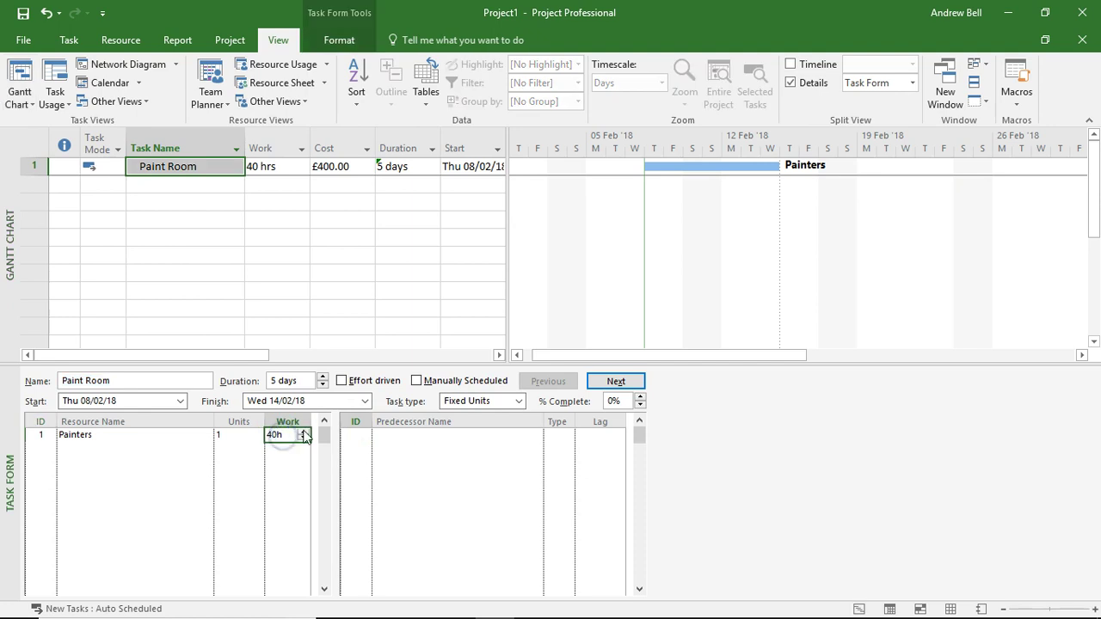
pyautogui.write('20')
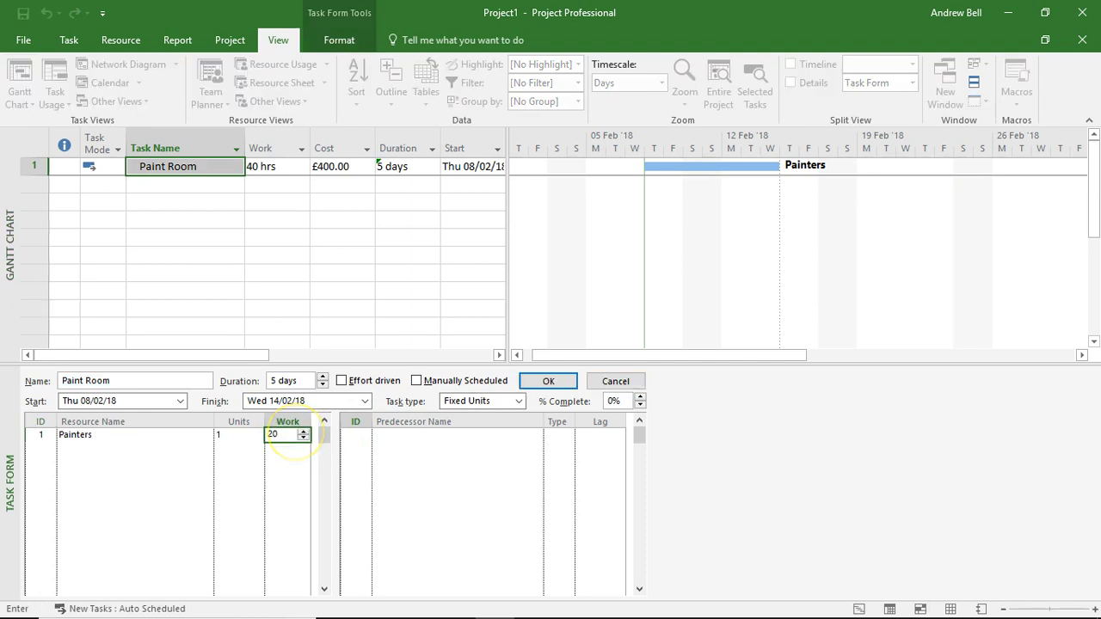
pyautogui.click(547, 384)
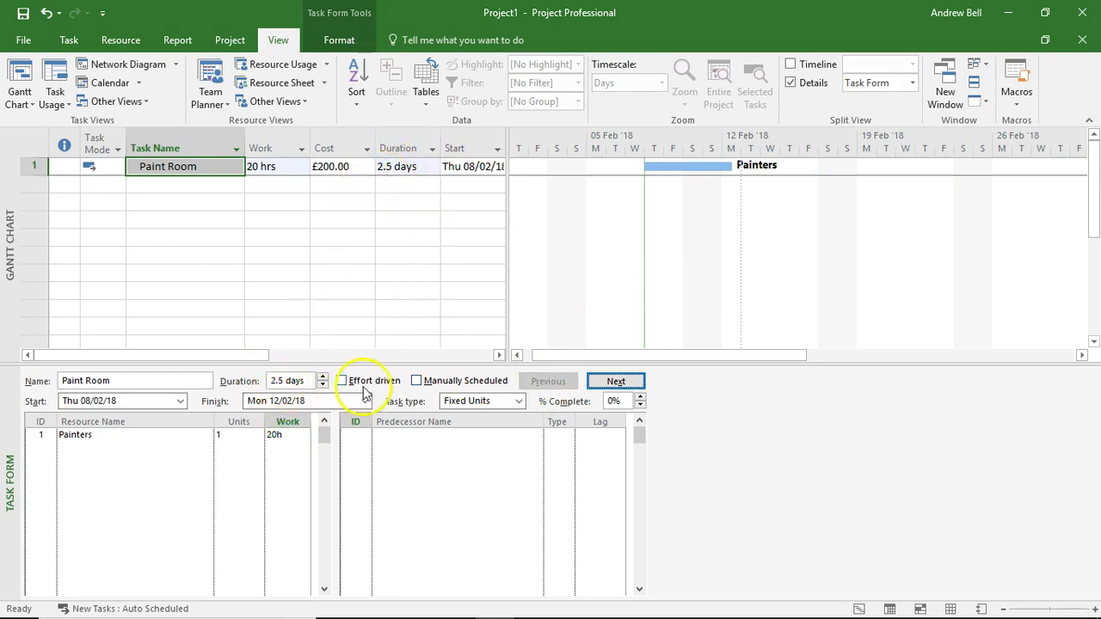
# Make Paint Room a Fixed Work task with a 5-day duration, keeping 20 hrs of work
pyautogui.click(519, 401)
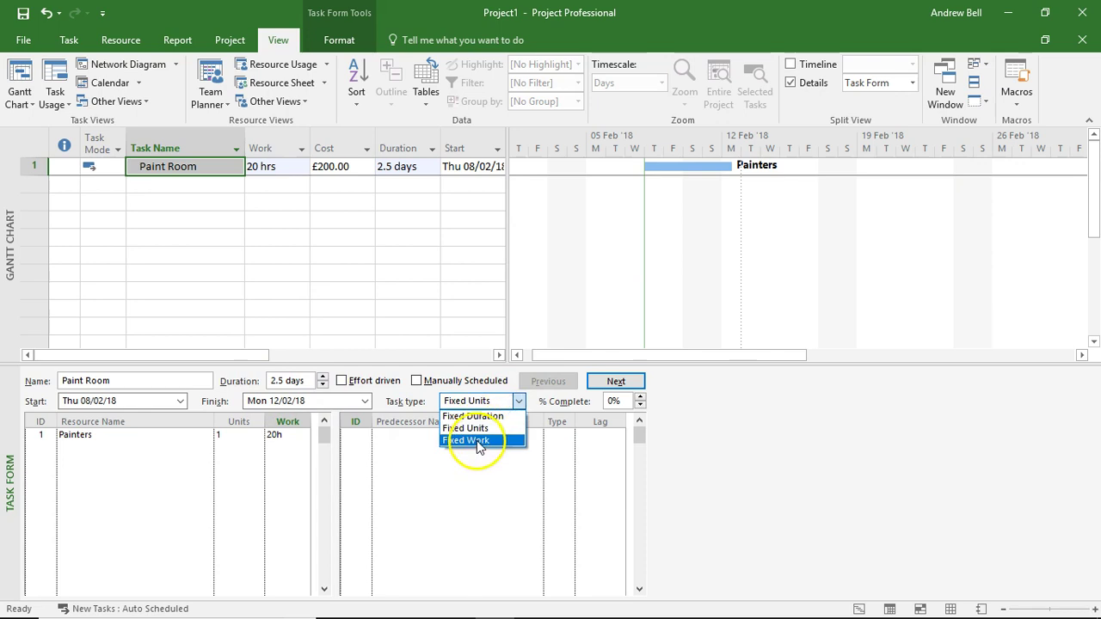
pyautogui.click(478, 441)
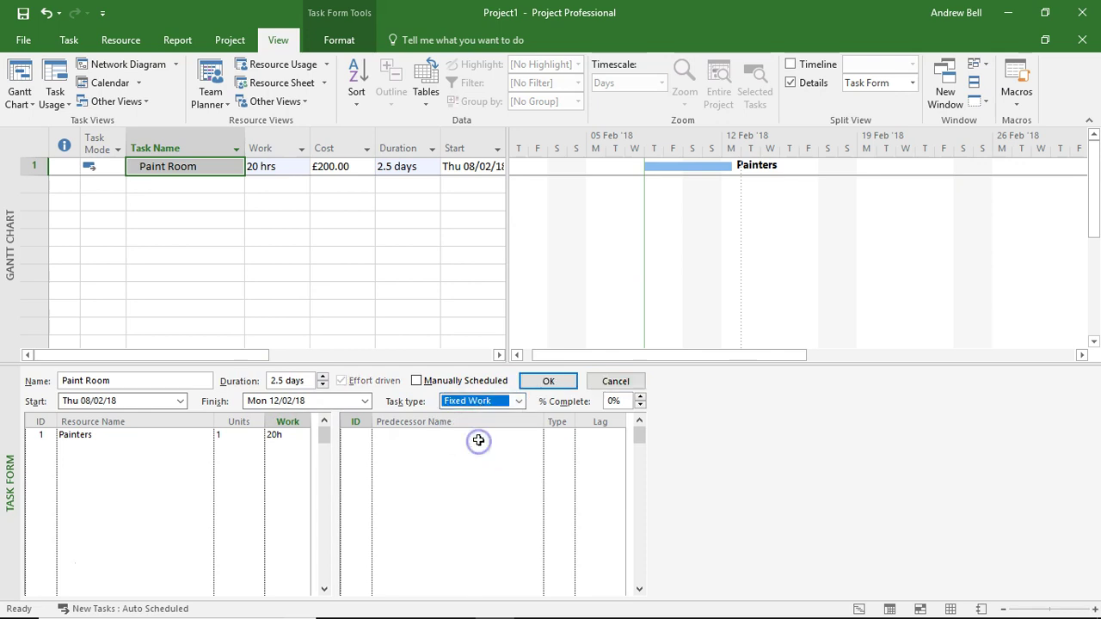
pyautogui.click(322, 377)
pyautogui.click(322, 377)
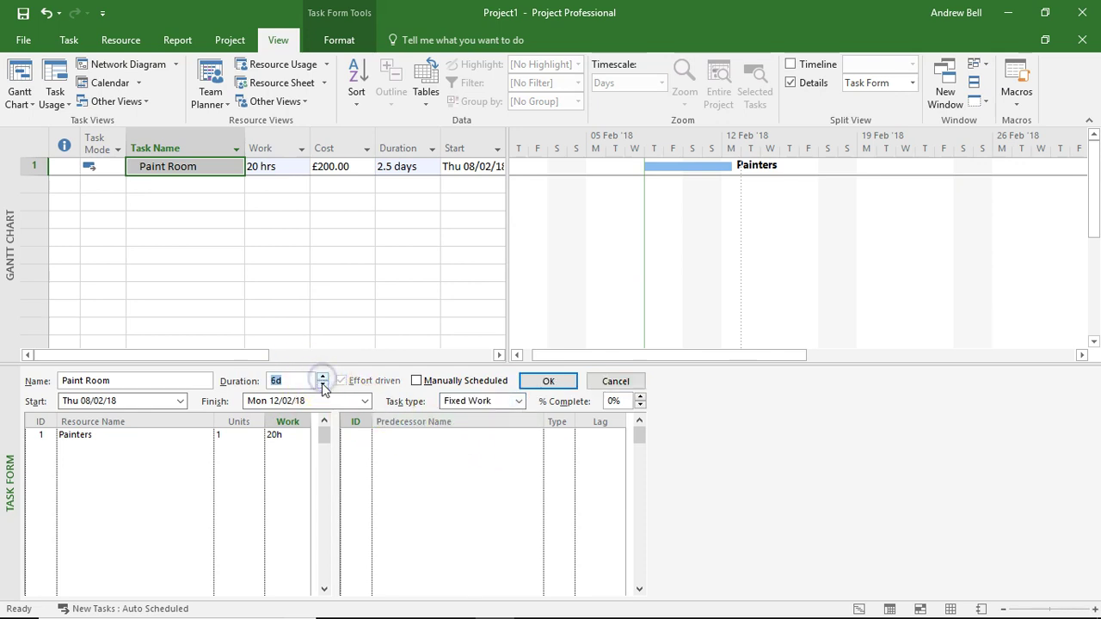
pyautogui.click(549, 383)
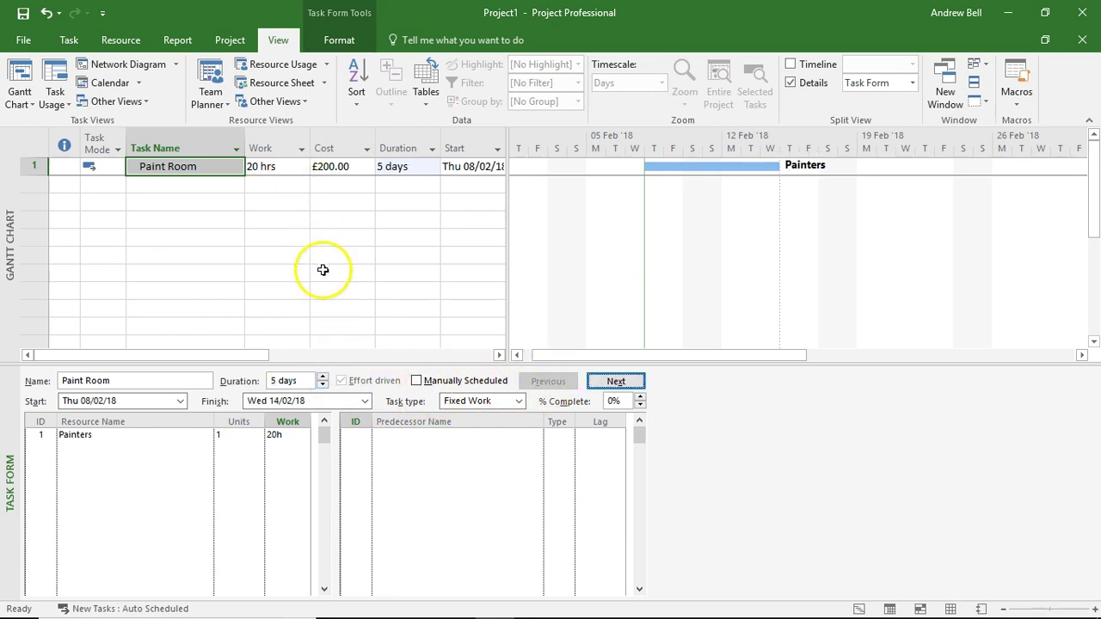
pyautogui.click(279, 166)
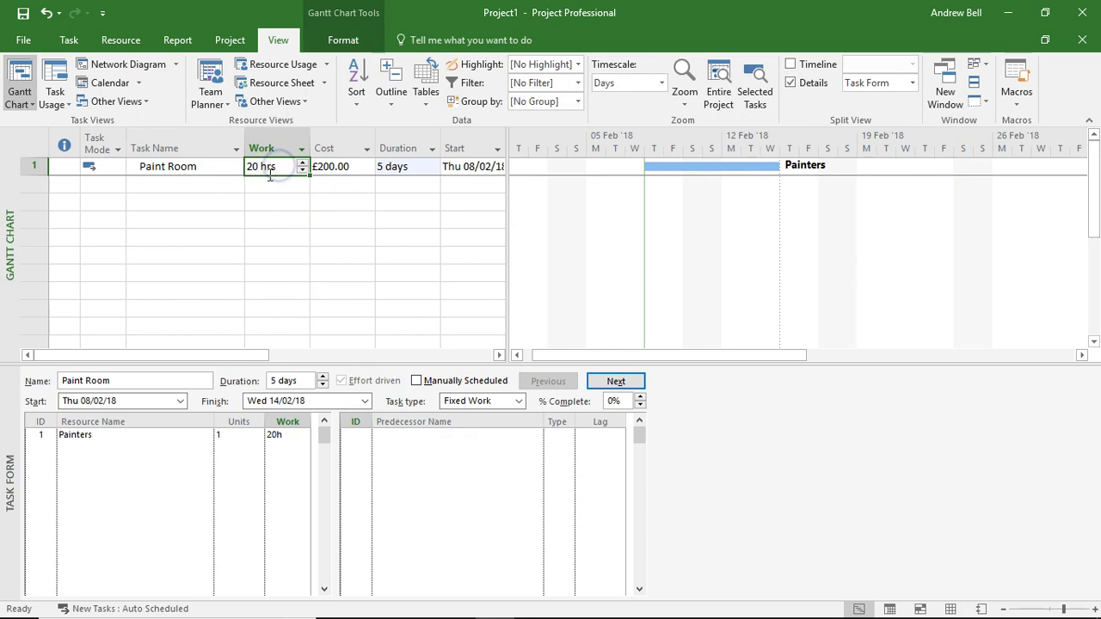
pyautogui.click(339, 166)
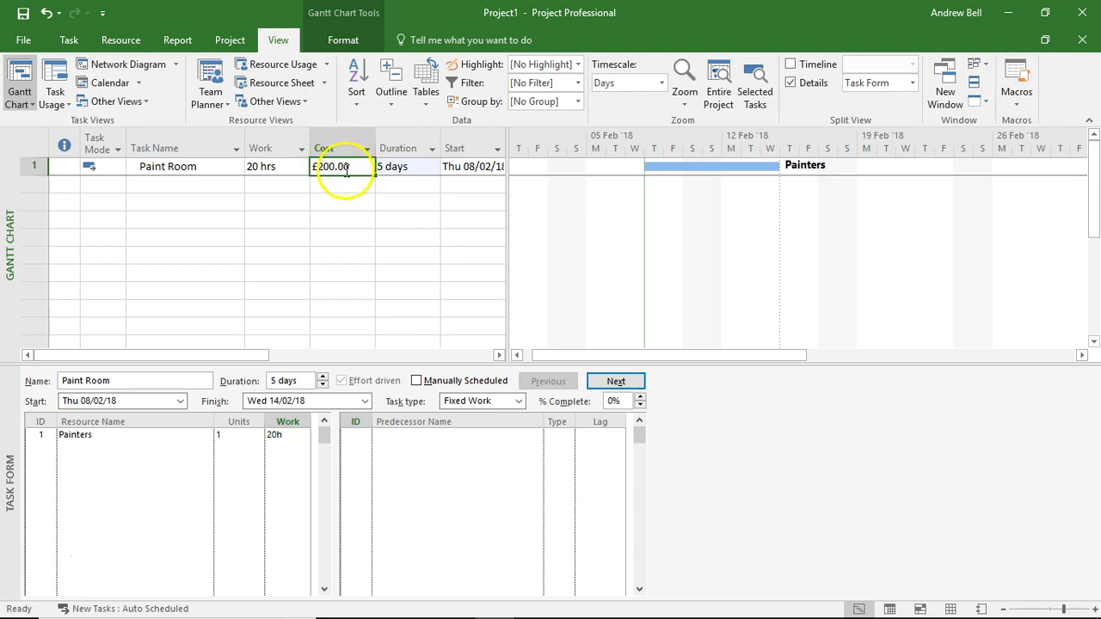
pyautogui.click(415, 166)
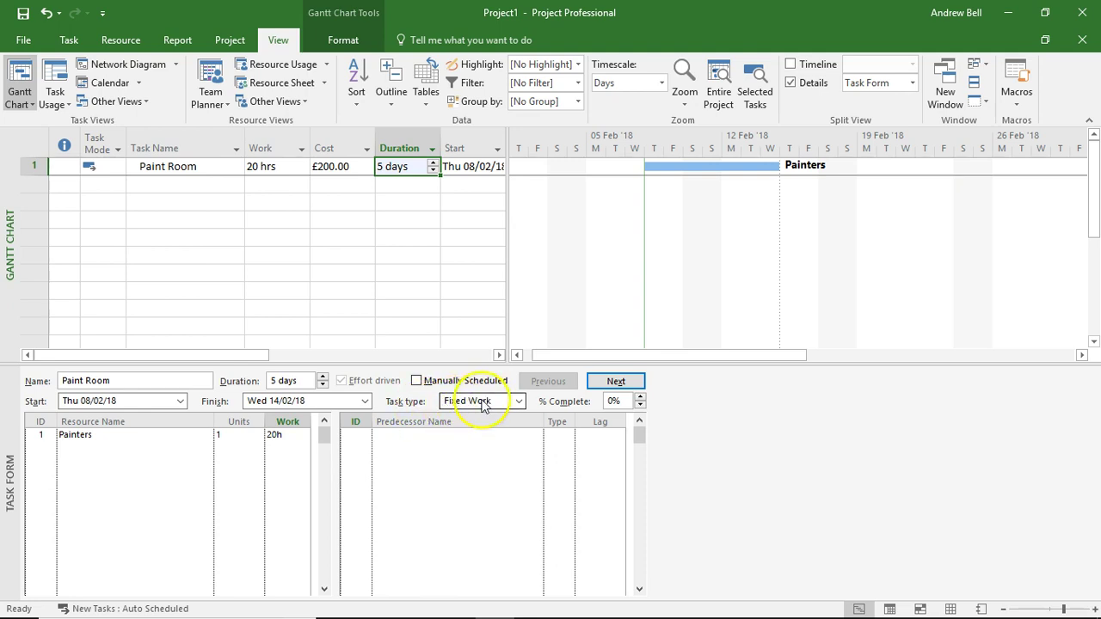
# Keeping Fixed Work, raise Painters from 2 to 4 units, shrinking Paint Room to 0.63 days
pyautogui.click(484, 408)
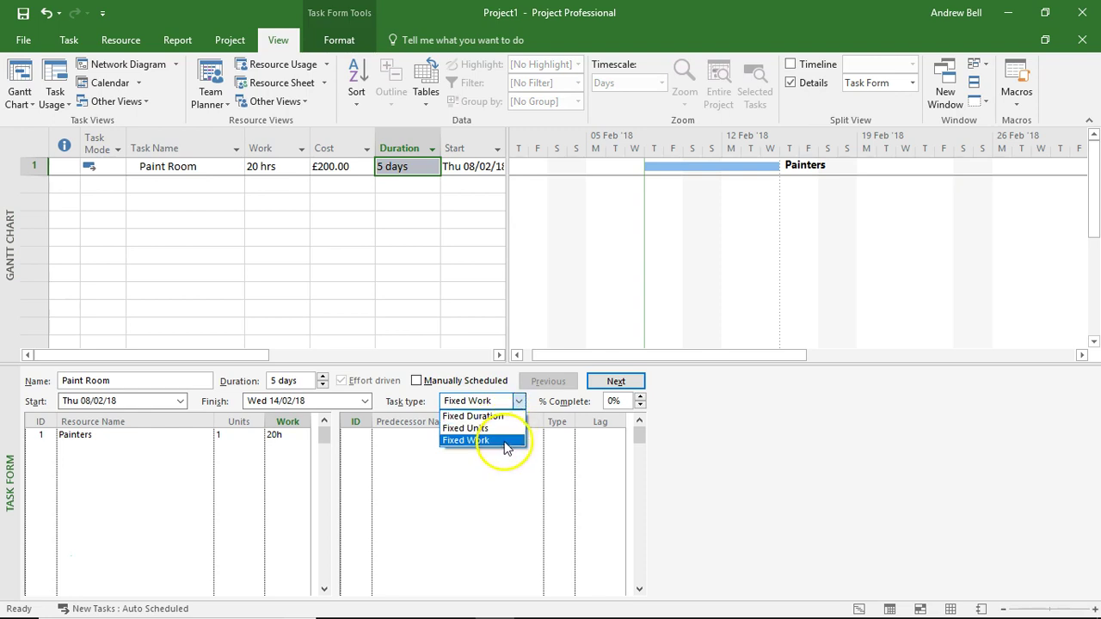
pyautogui.click(473, 402)
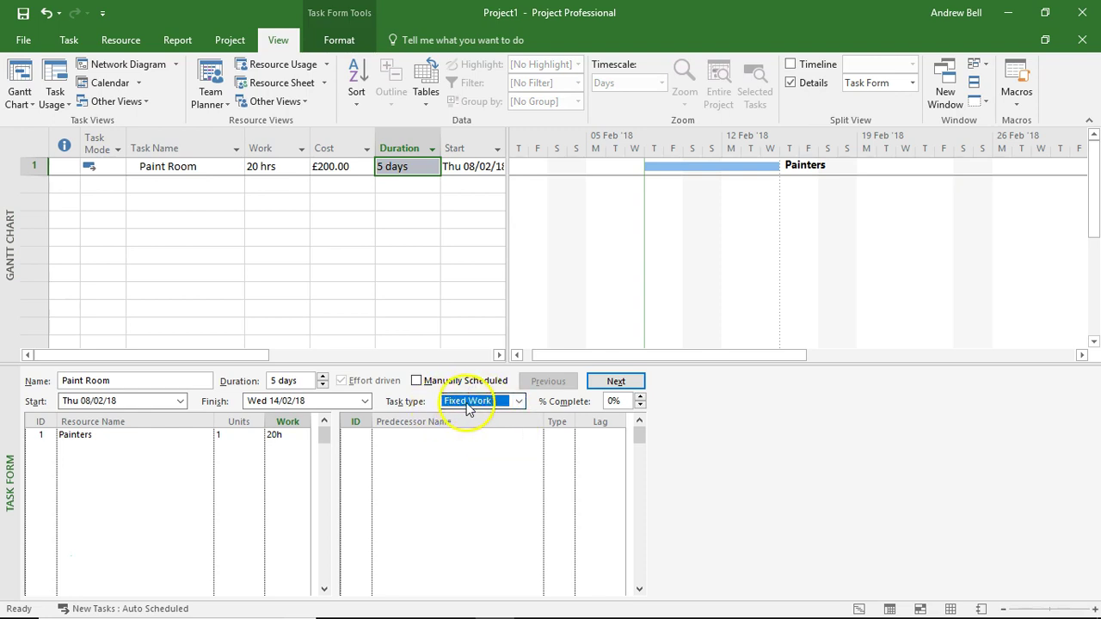
pyautogui.click(233, 435)
pyautogui.click(257, 433)
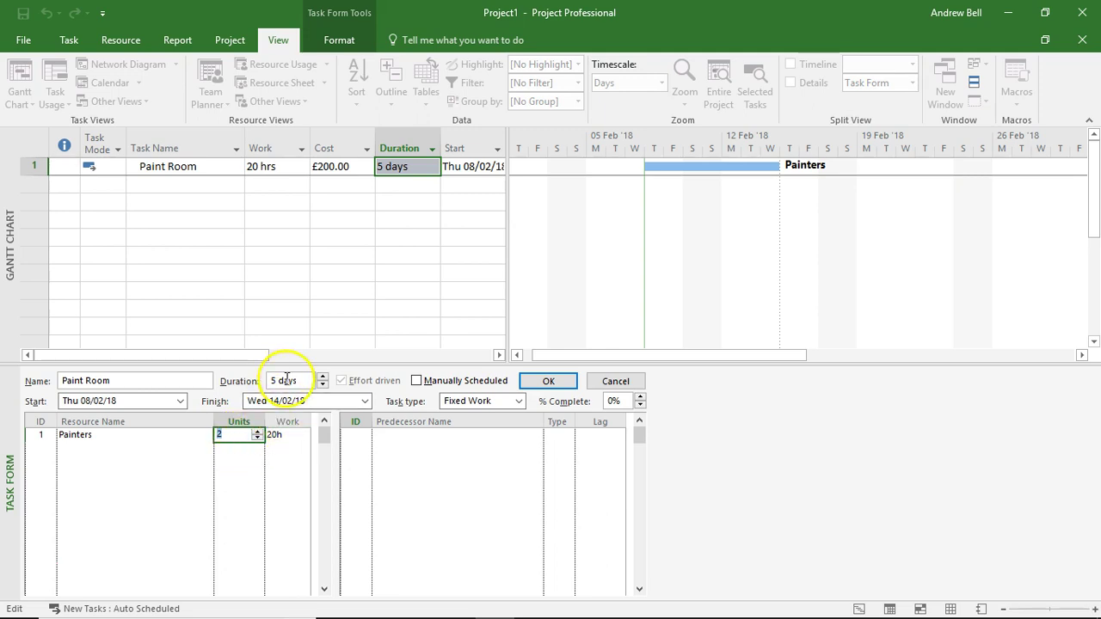
pyautogui.click(545, 381)
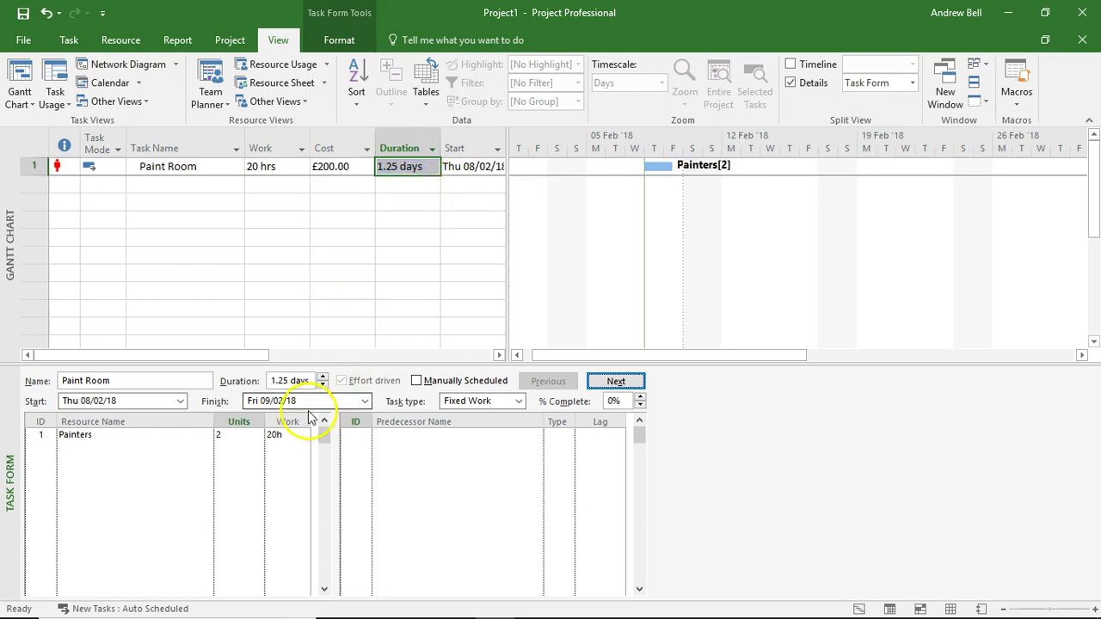
pyautogui.click(241, 433)
pyautogui.click(257, 432)
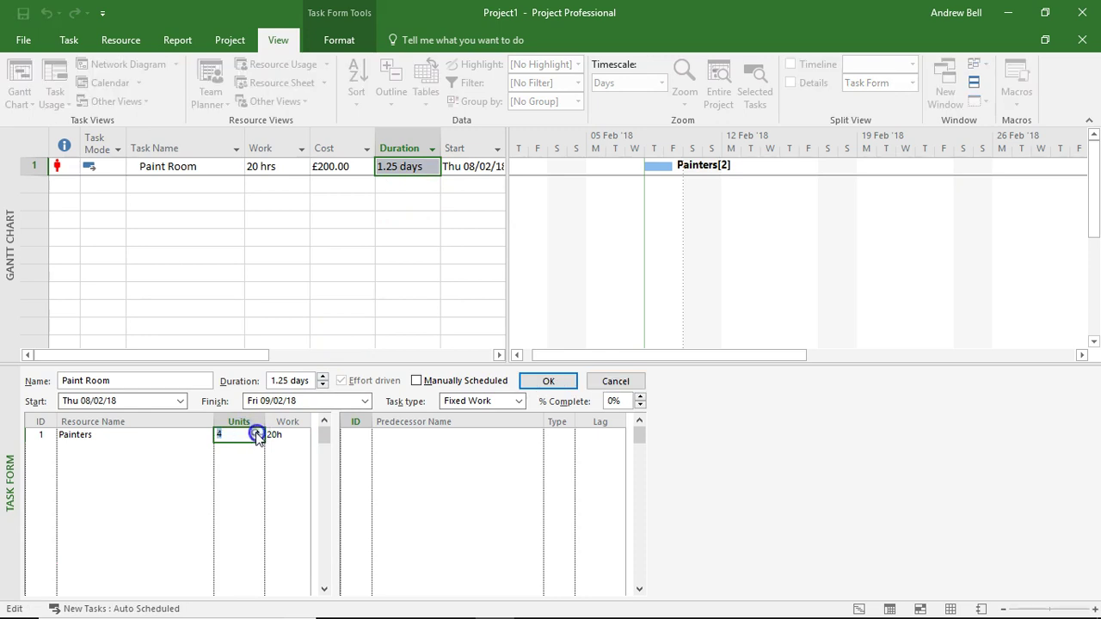
pyautogui.click(543, 381)
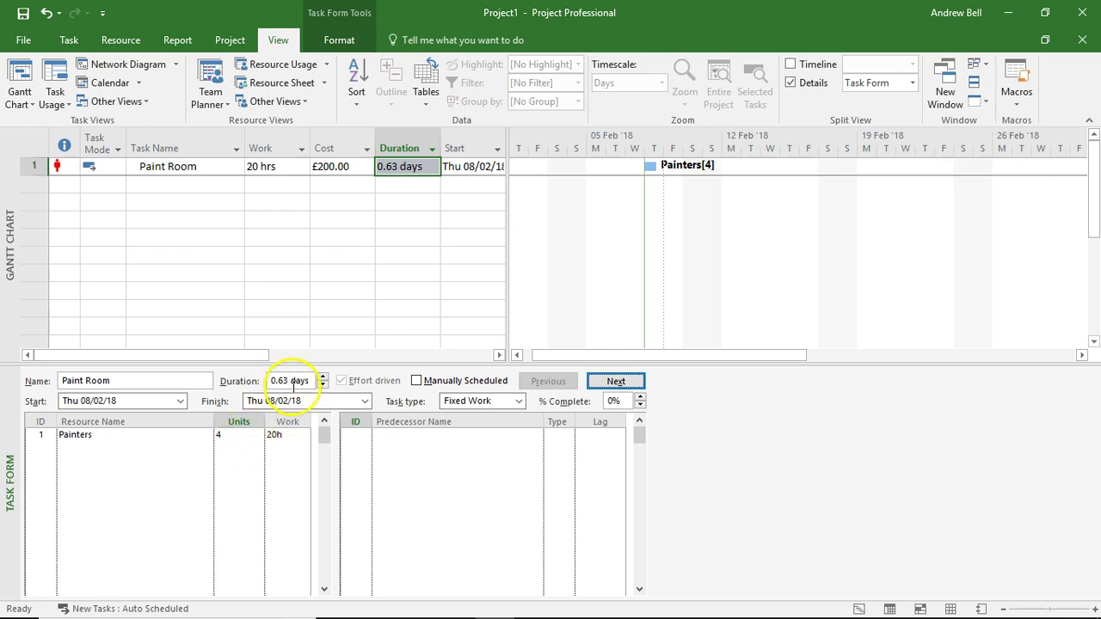
# Set Painters to 100 units on Paint Room, cutting the duration to 0.03 days
pyautogui.click(244, 434)
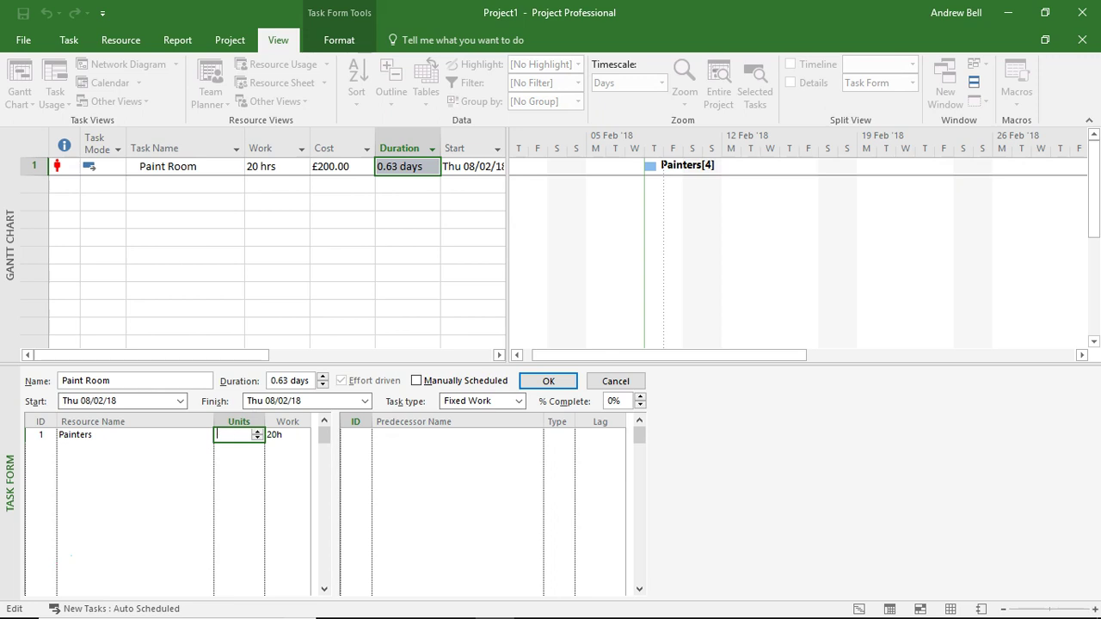
pyautogui.write('100')
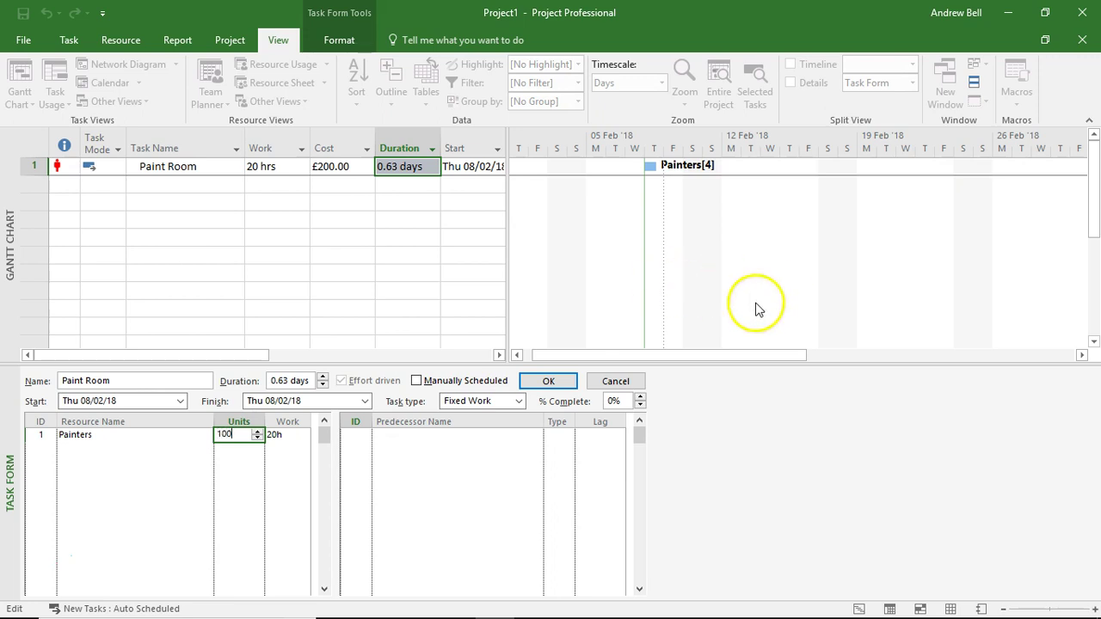
pyautogui.click(548, 381)
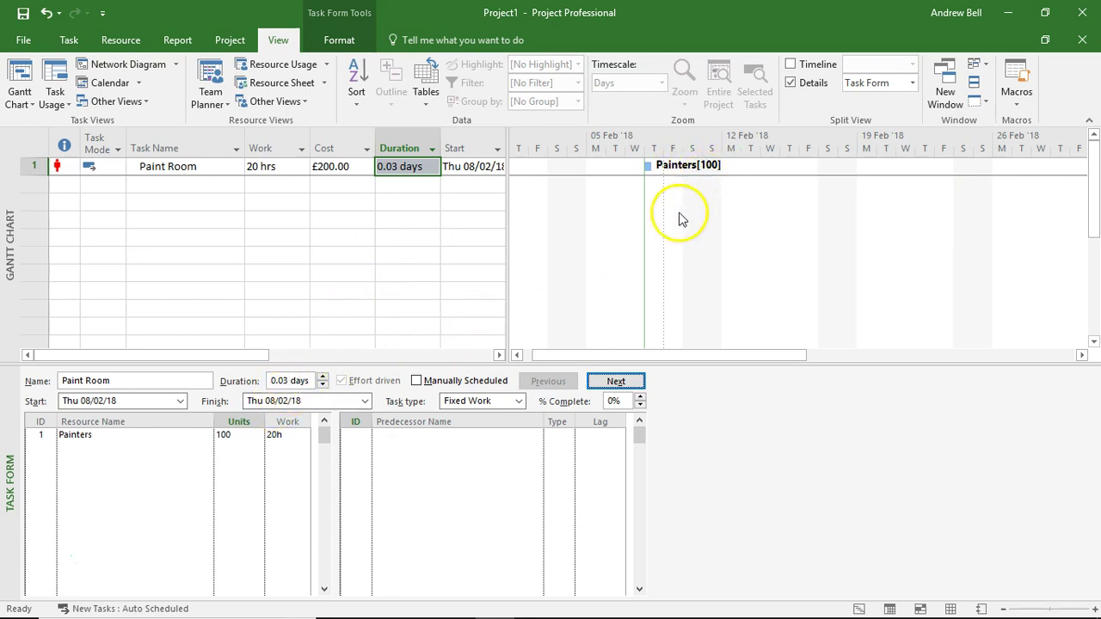
# Scroll the Gantt timeline to bring the start of the Paint Room bar into view
pyautogui.click(168, 168)
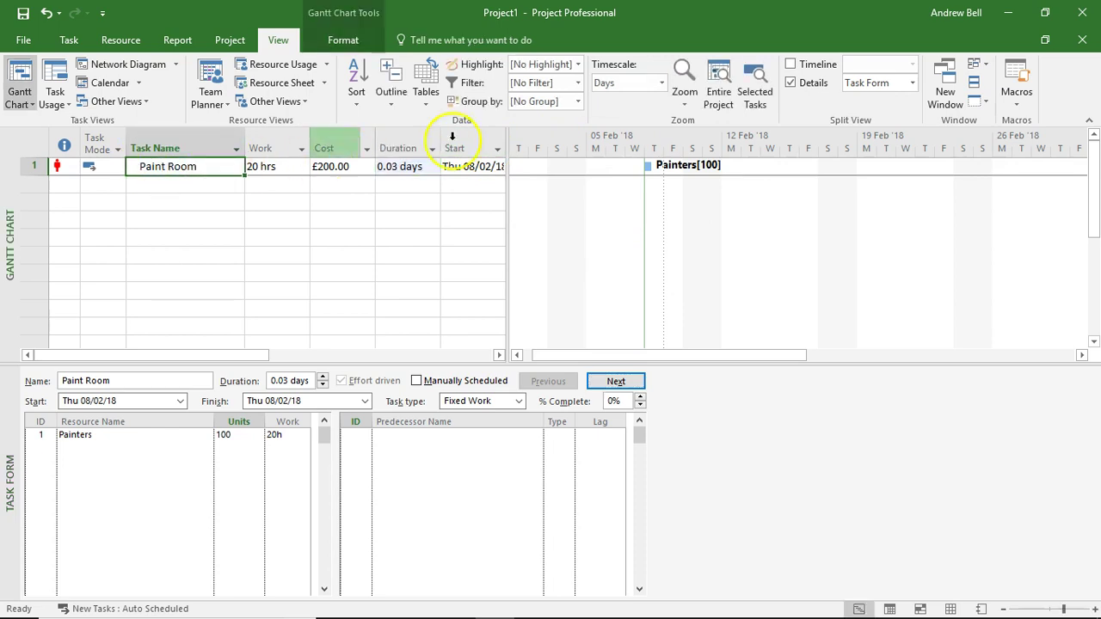
pyautogui.click(755, 81)
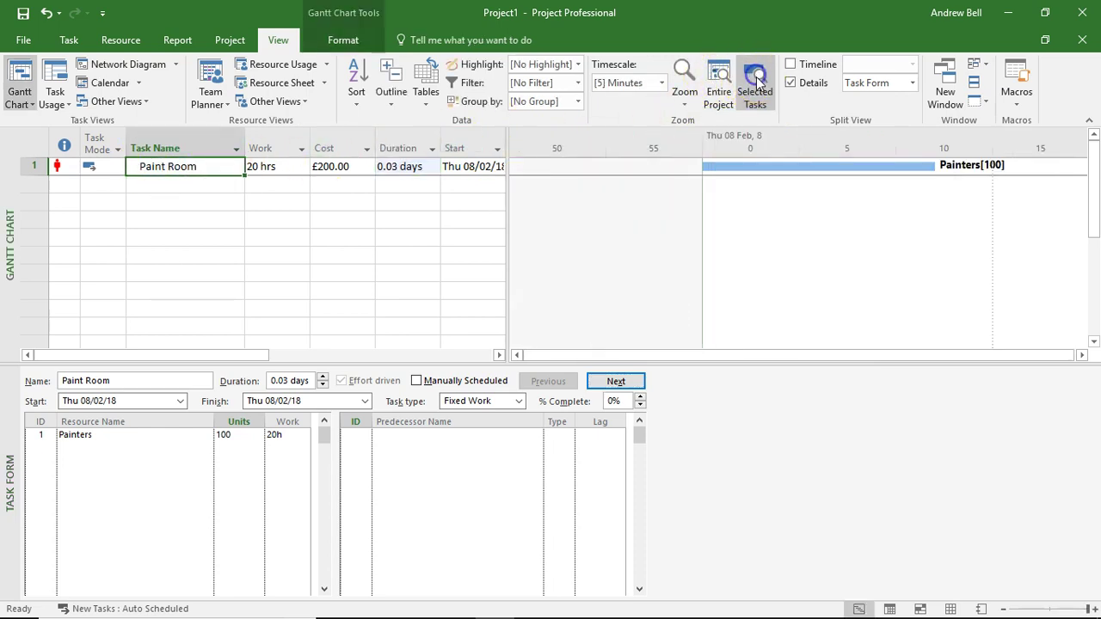
pyautogui.moveTo(700, 353); pyautogui.dragTo(723, 354)
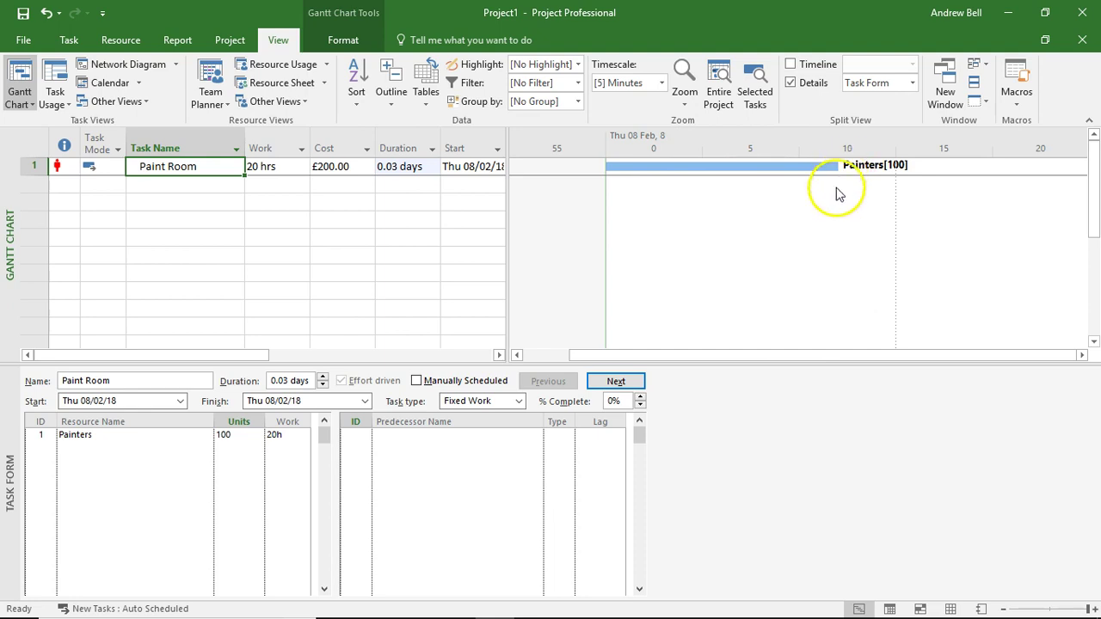
pyautogui.moveTo(769, 354)
pyautogui.mouseDown()
pyautogui.moveTo(854, 352)
pyautogui.moveTo(752, 359)
pyautogui.moveTo(785, 359)
pyautogui.mouseUp()
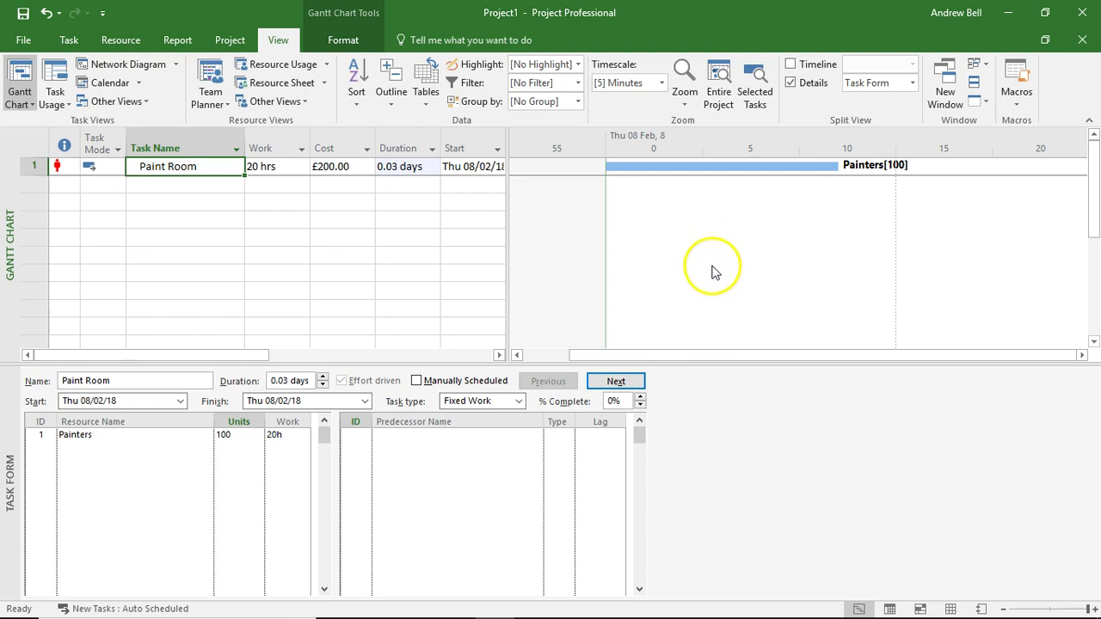
pyautogui.click(550, 356)
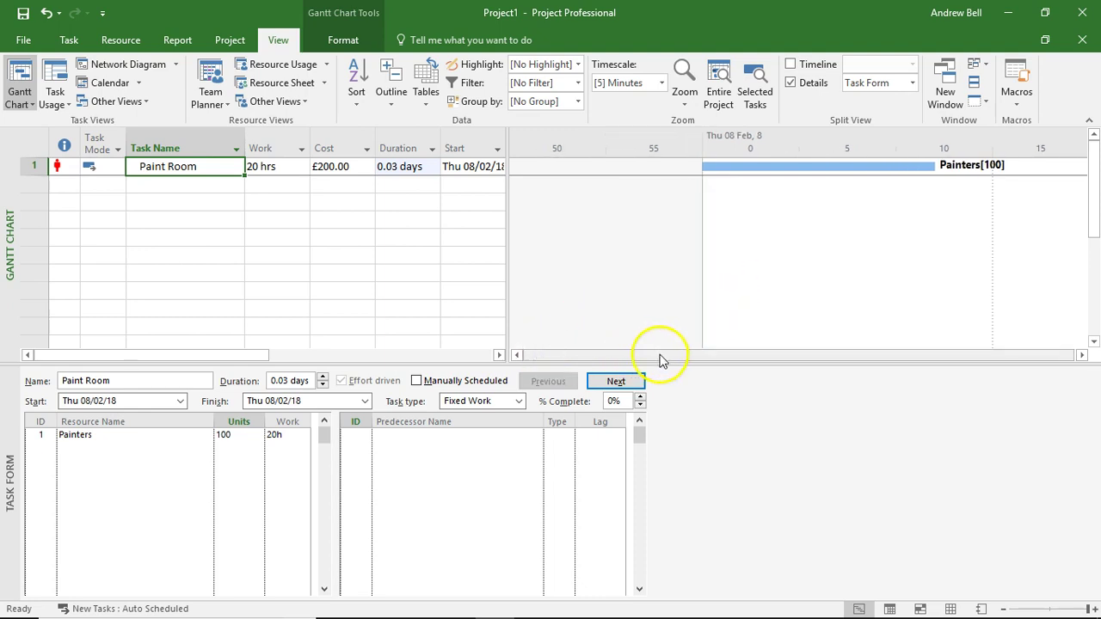
pyautogui.moveTo(675, 357); pyautogui.dragTo(754, 354)
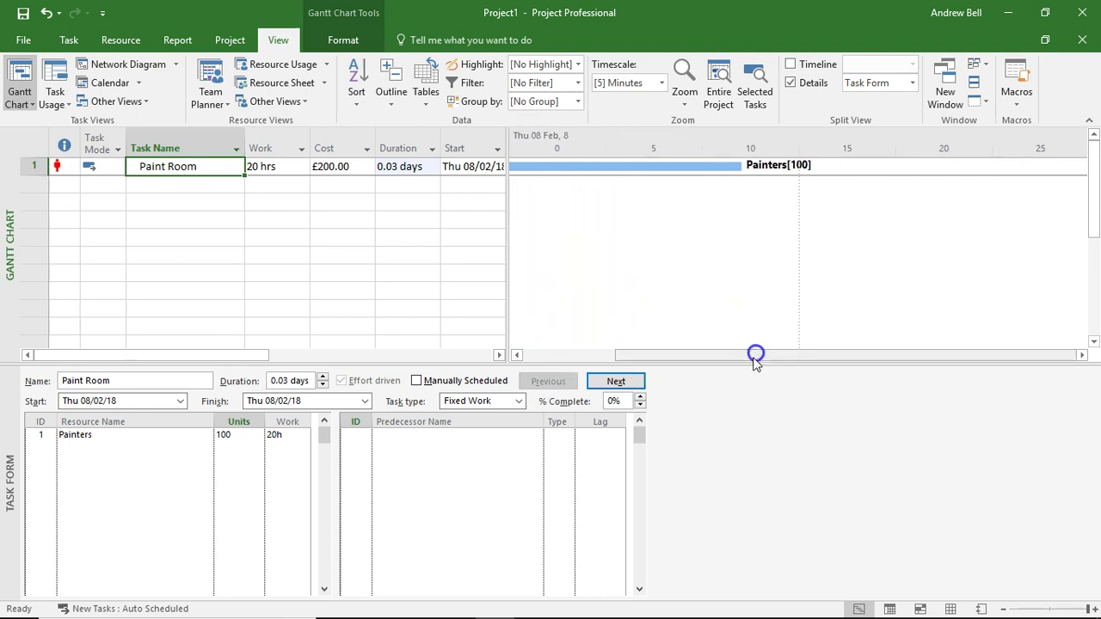
# Reset Painters to 1 unit, then 4 units, returning Paint Room to 0.63 days; select the Cost column
pyautogui.click(244, 435)
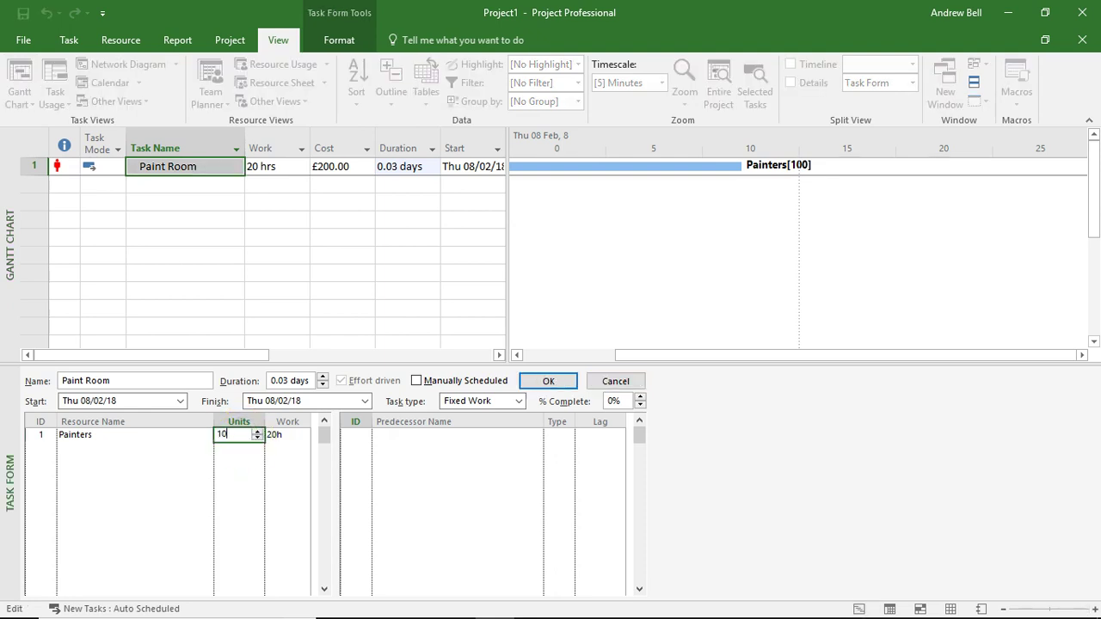
pyautogui.press('BackSpace')
pyautogui.press('Return')
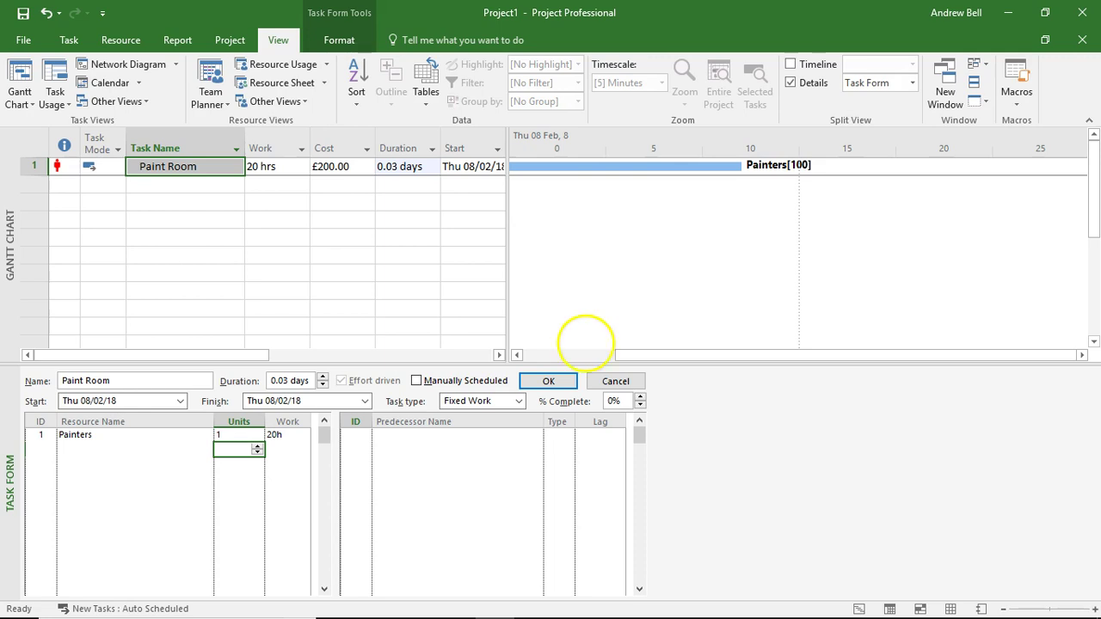
pyautogui.click(548, 381)
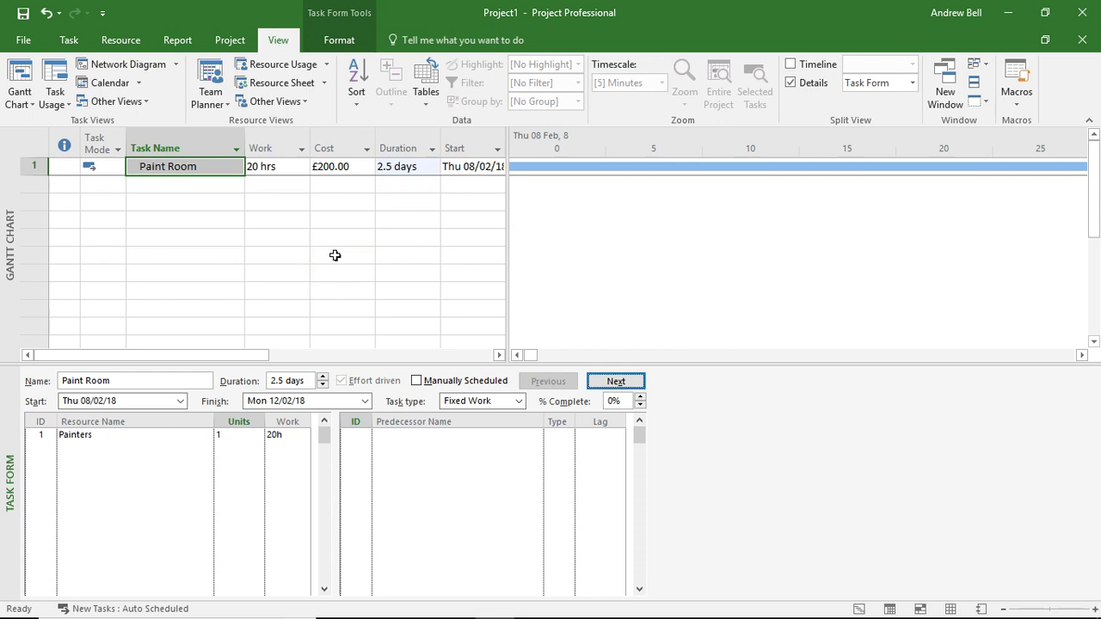
pyautogui.click(241, 434)
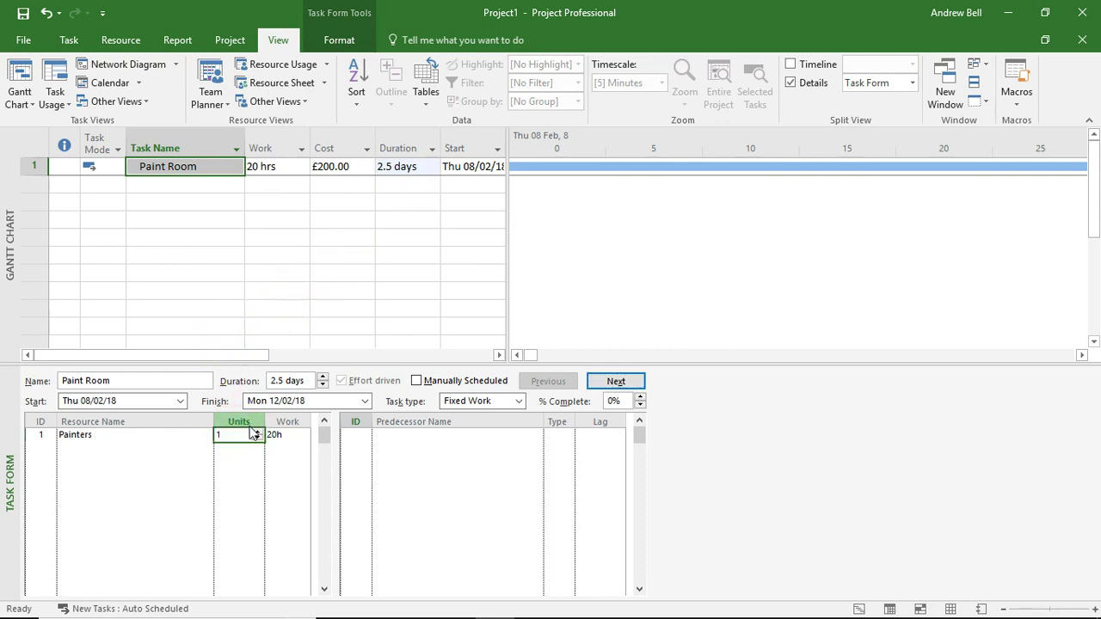
pyautogui.write('4')
pyautogui.press('Return')
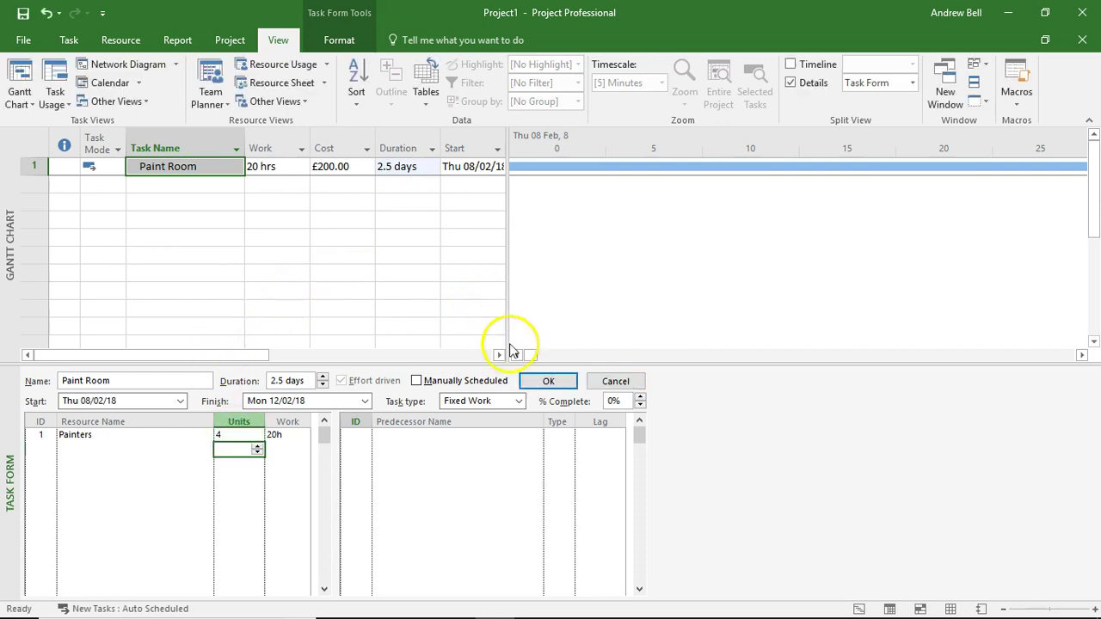
pyautogui.click(547, 381)
pyautogui.click(330, 138)
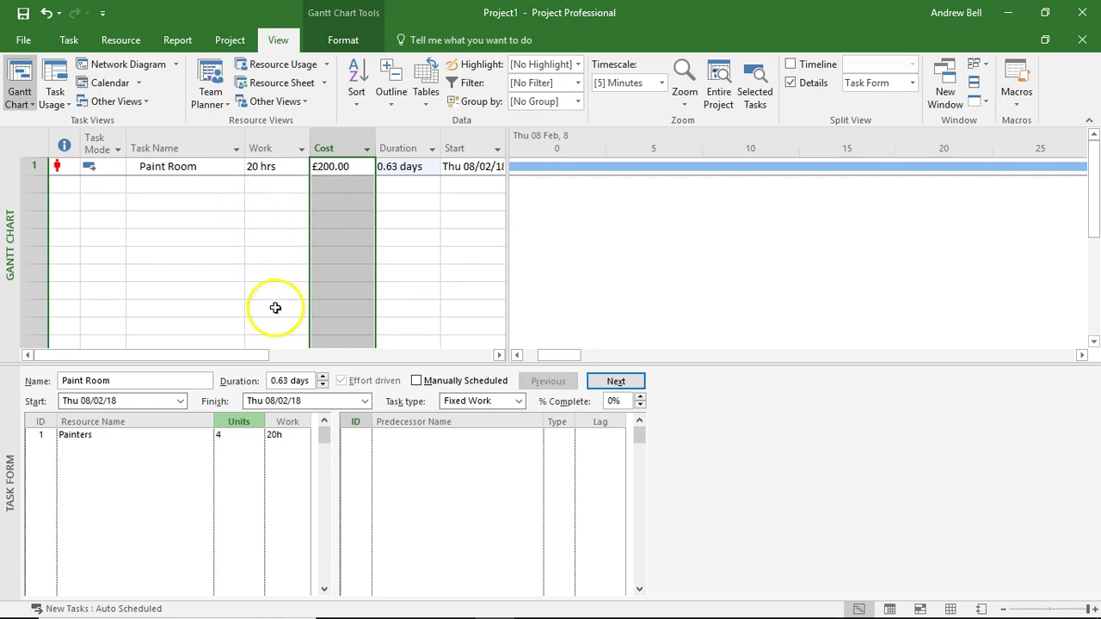
# Keep Fixed Work and set Paint Room's duration to 5 days, with work still 20 hrs
pyautogui.click(467, 401)
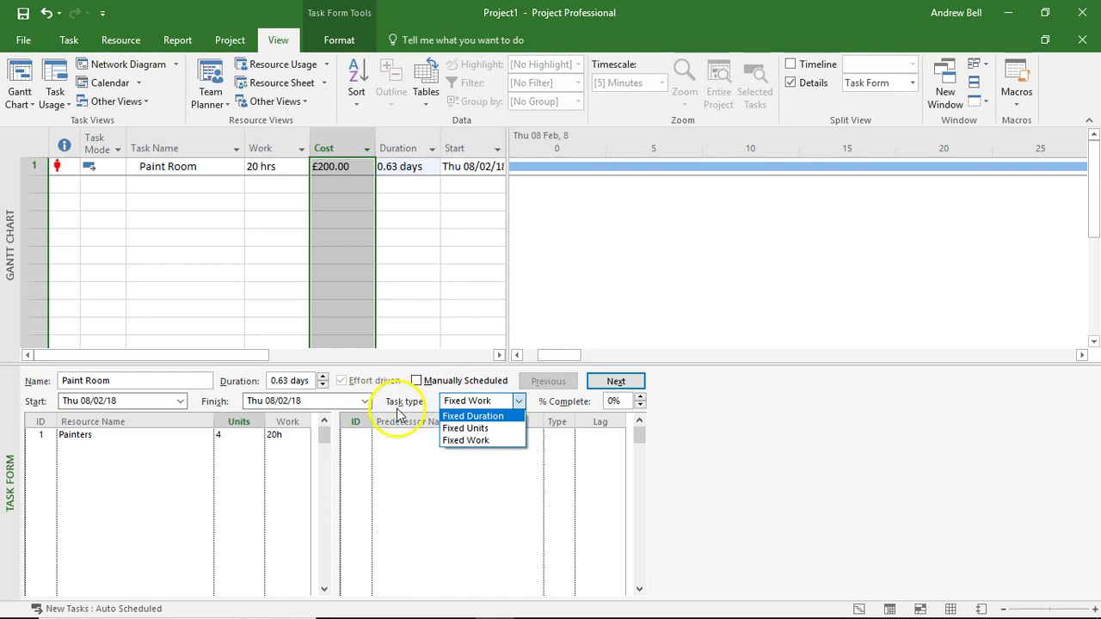
pyautogui.click(458, 404)
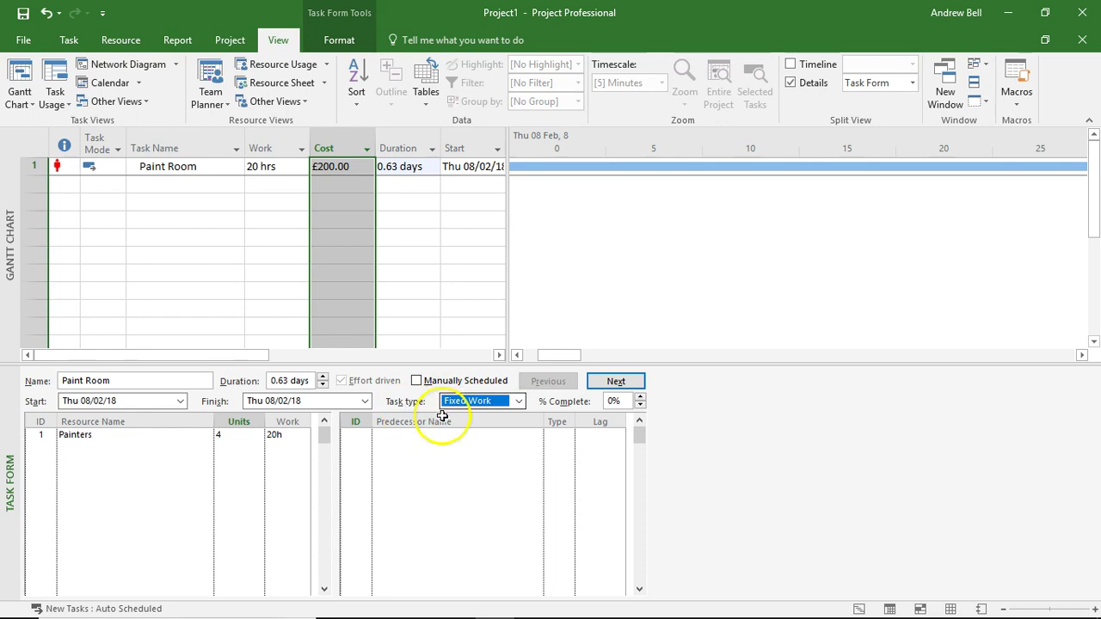
pyautogui.click(462, 406)
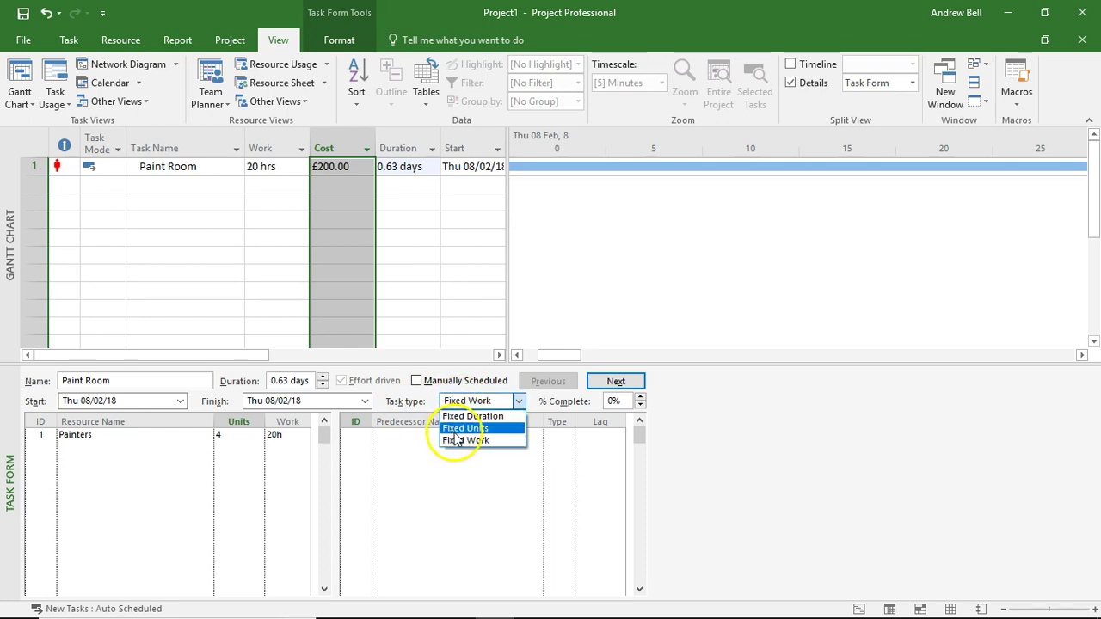
pyautogui.click(456, 439)
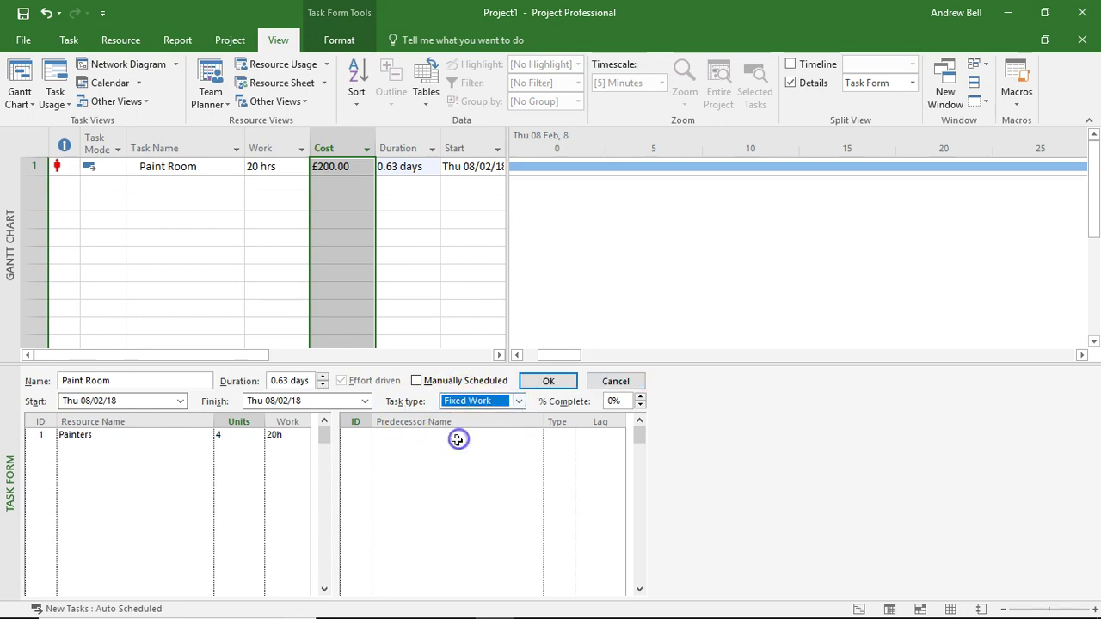
pyautogui.click(287, 435)
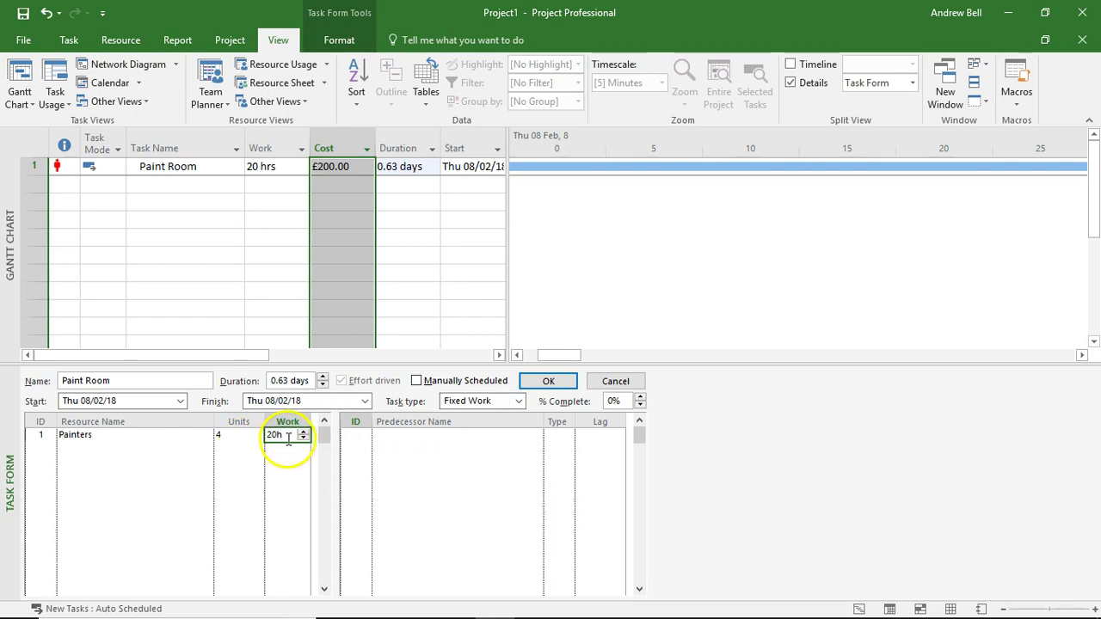
pyautogui.click(322, 378)
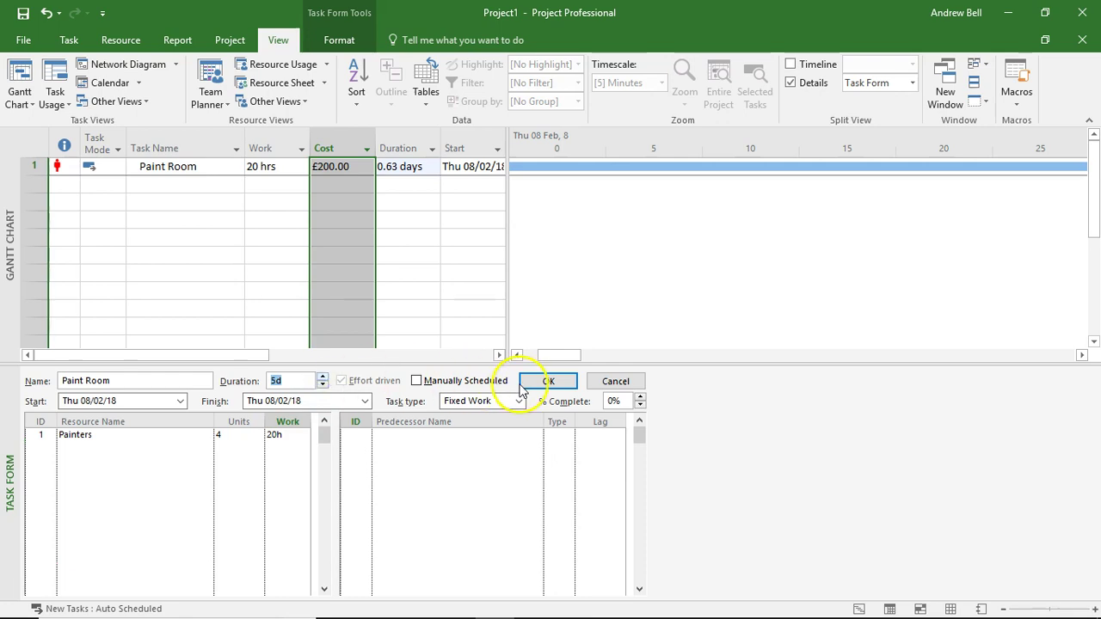
pyautogui.click(548, 381)
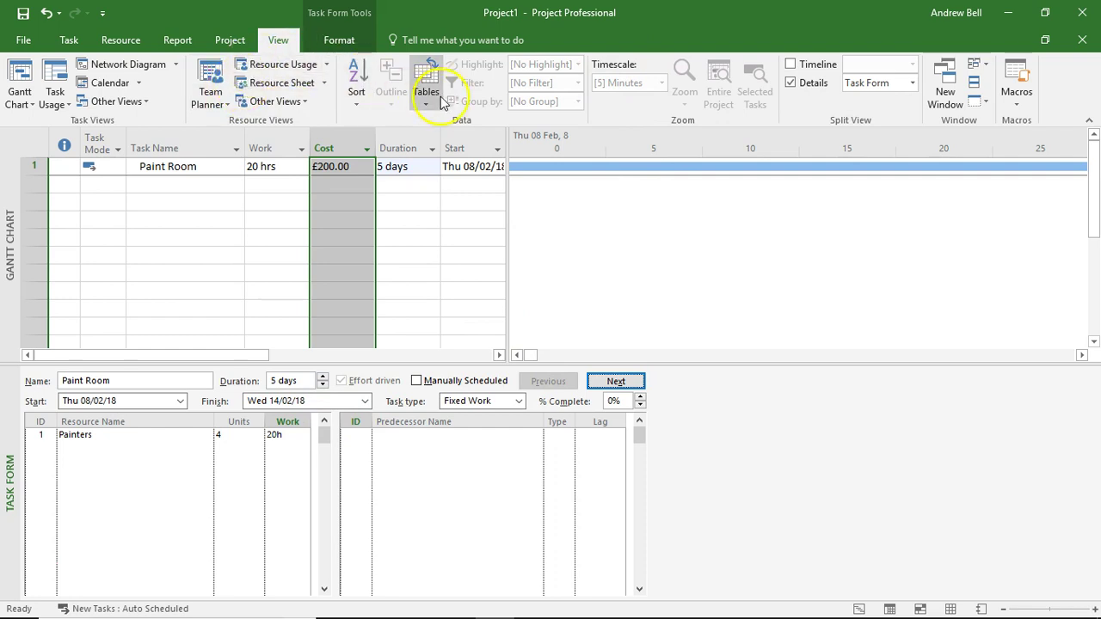
# Fit the entire project, zoom out to days, and scroll to show the Painters[4] bar from Thu 08/02/18
pyautogui.click(172, 167)
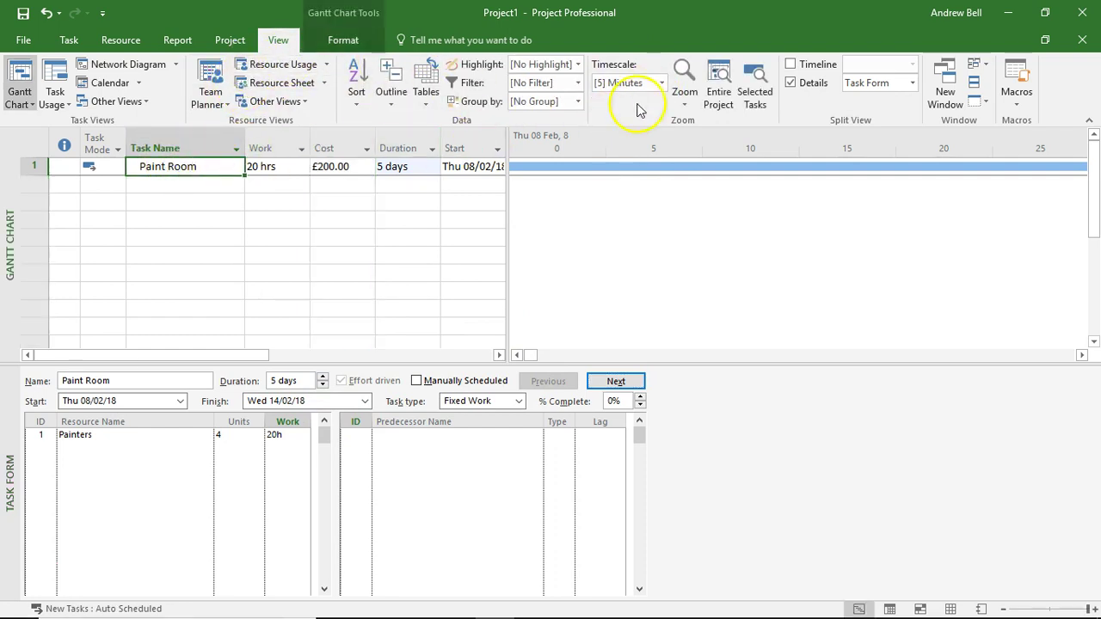
pyautogui.click(718, 90)
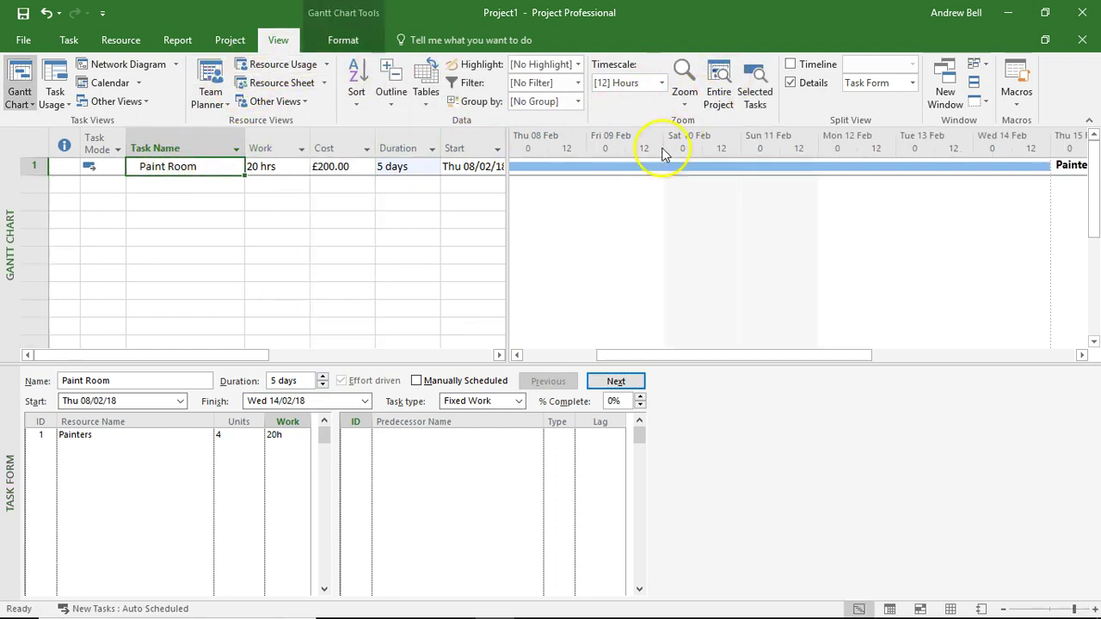
pyautogui.click(684, 99)
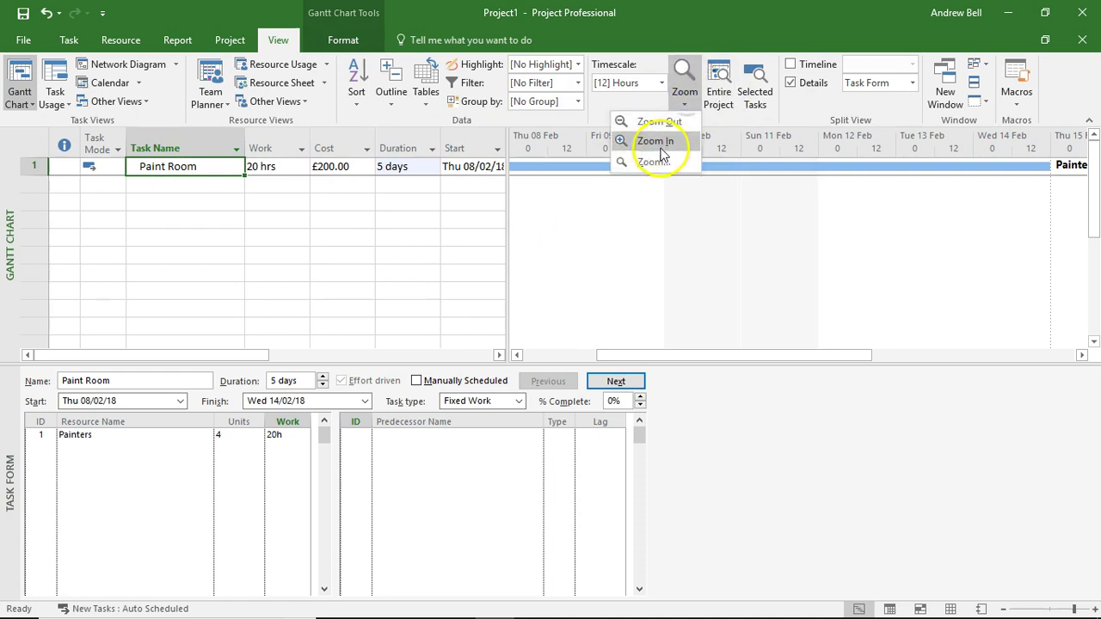
pyautogui.click(675, 121)
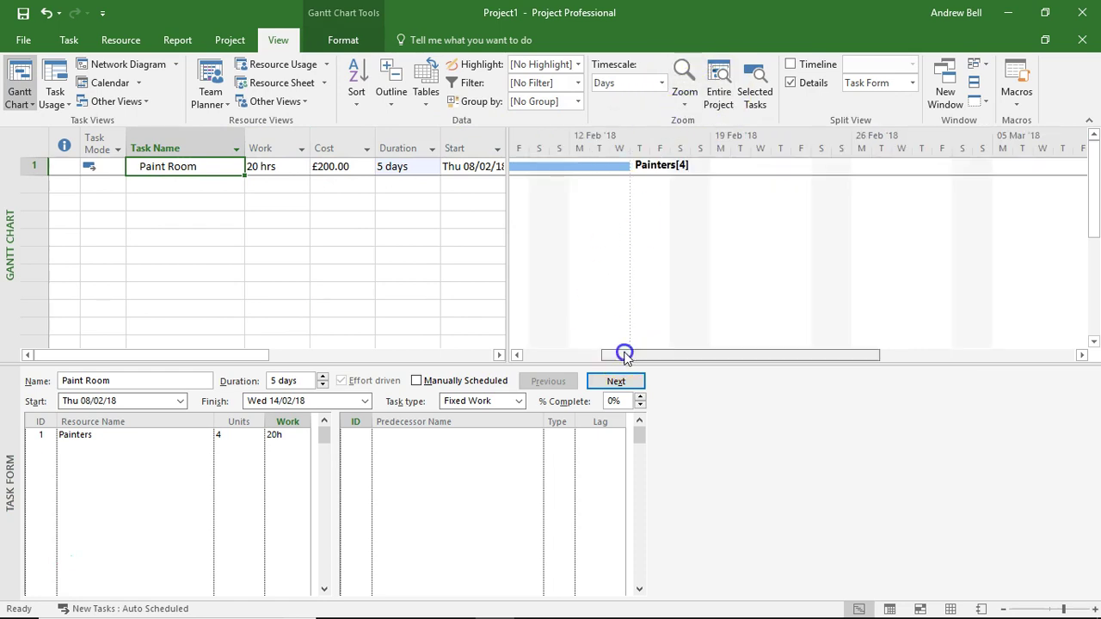
pyautogui.moveTo(627, 352); pyautogui.dragTo(555, 351)
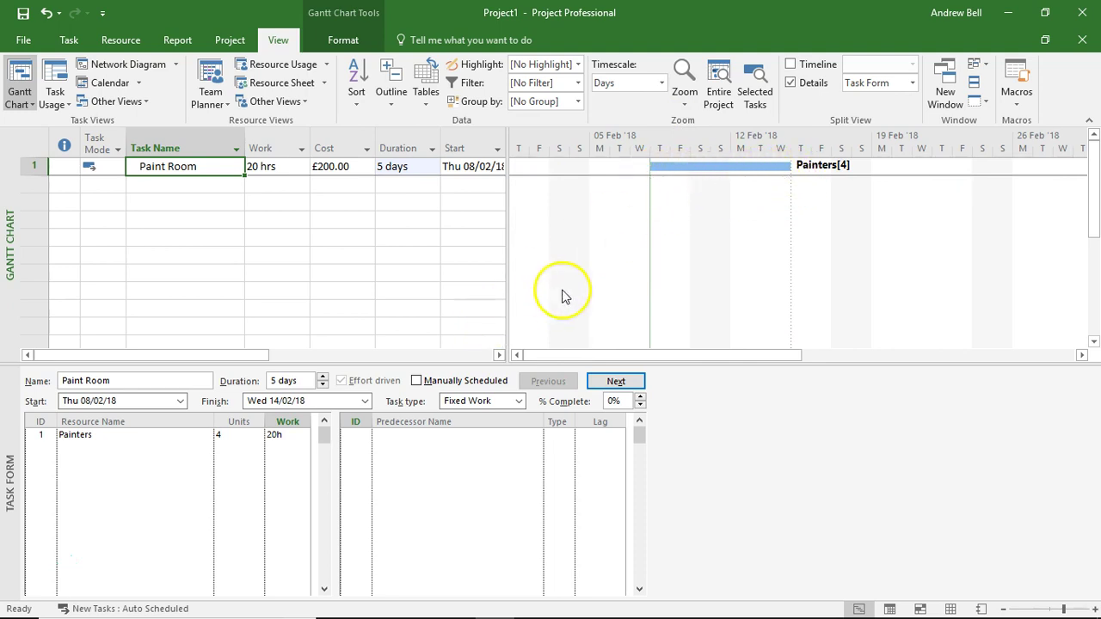
# Hide the Task Form and switch to Resource Usage with the Paint Room assignment selected
pyautogui.doubleClick(644, 364)
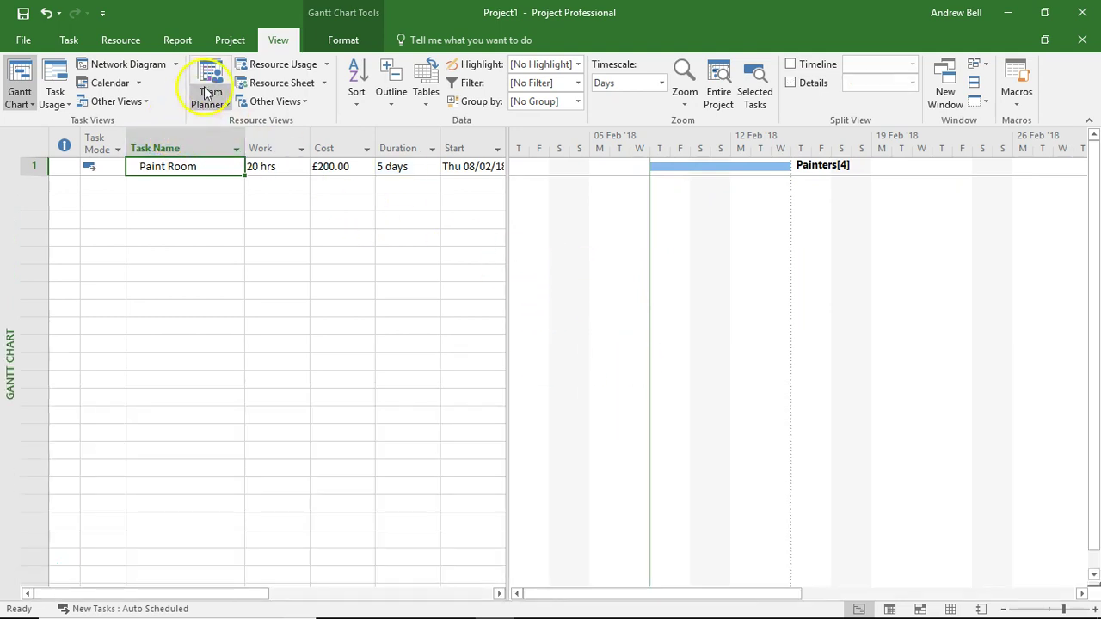
pyautogui.click(256, 70)
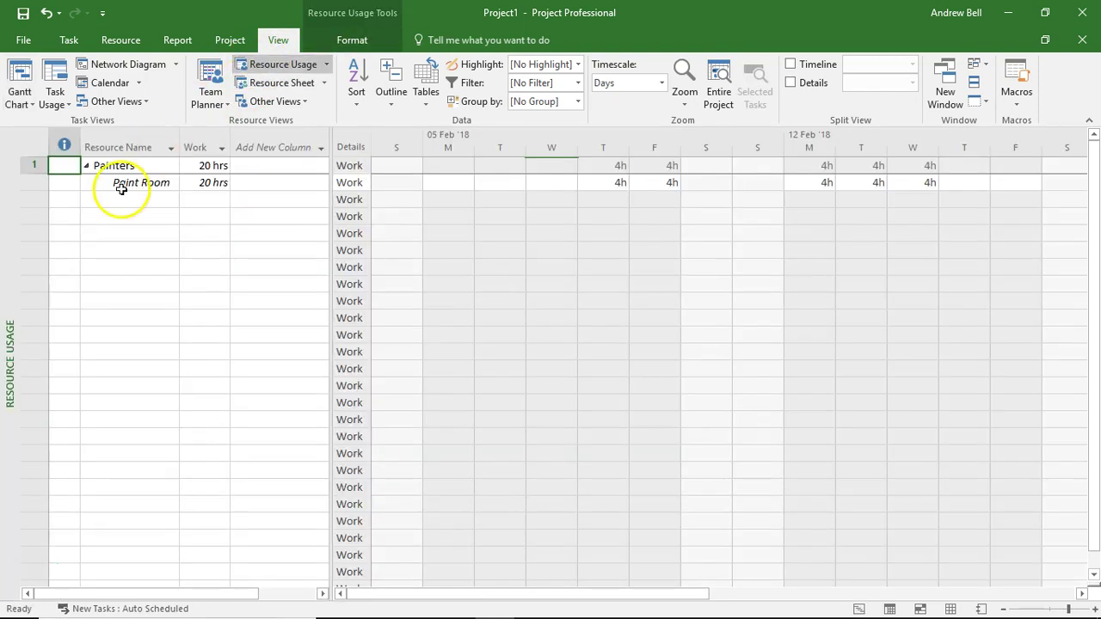
pyautogui.click(128, 186)
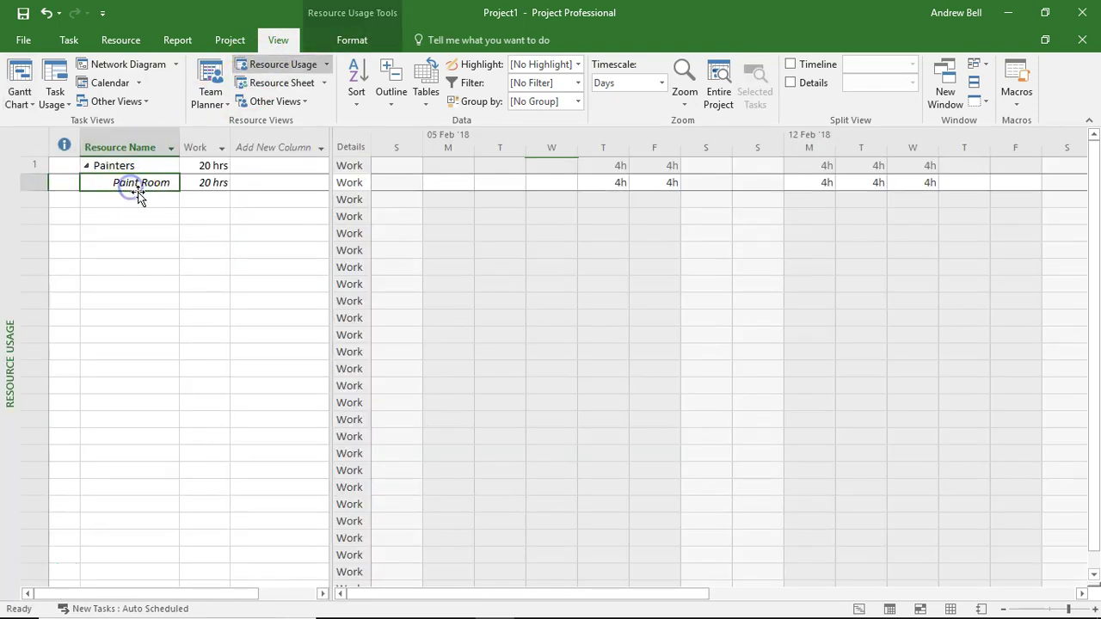
# Check Painters' 4h daily work on Paint Room from Thursday through Wednesday, totalling 20 hrs
pyautogui.click(622, 183)
pyautogui.click(656, 184)
pyautogui.click(818, 184)
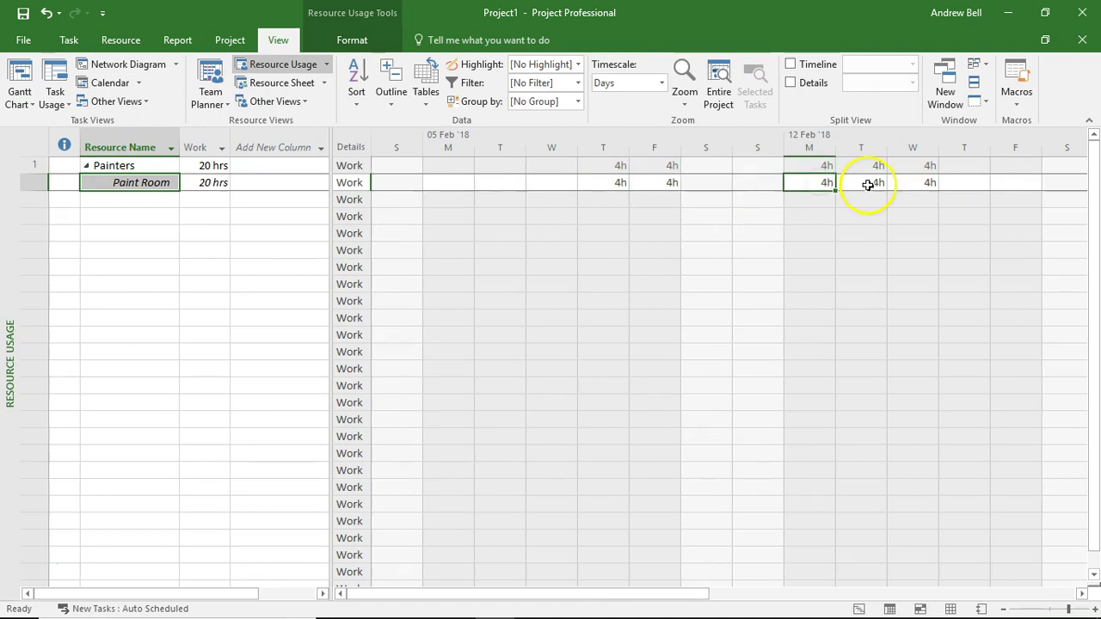
pyautogui.click(868, 185)
pyautogui.click(915, 183)
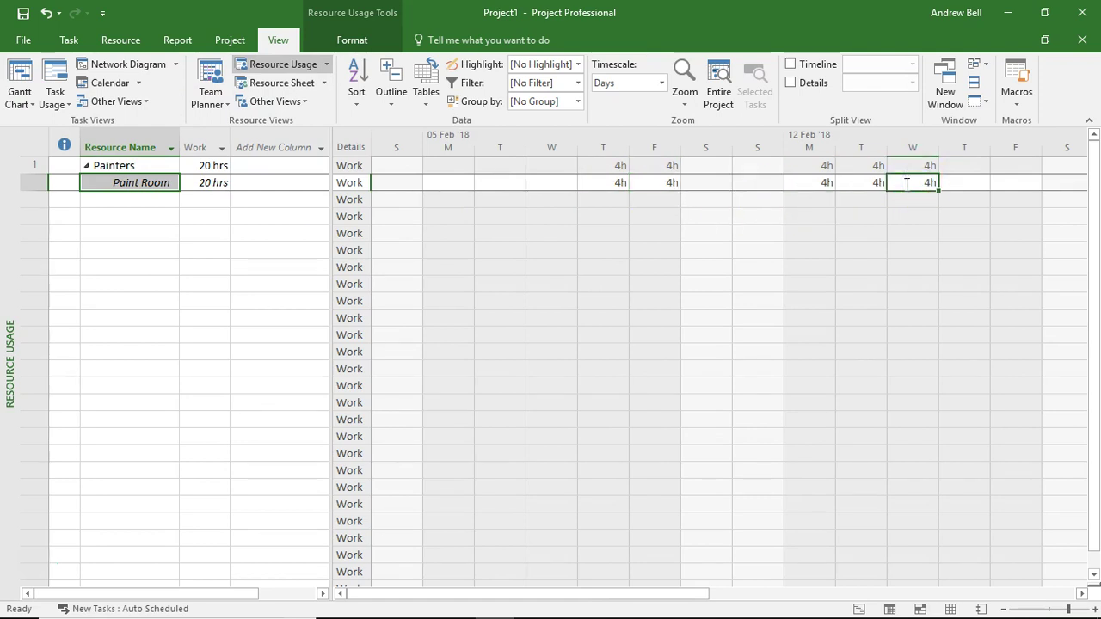
pyautogui.click(600, 183)
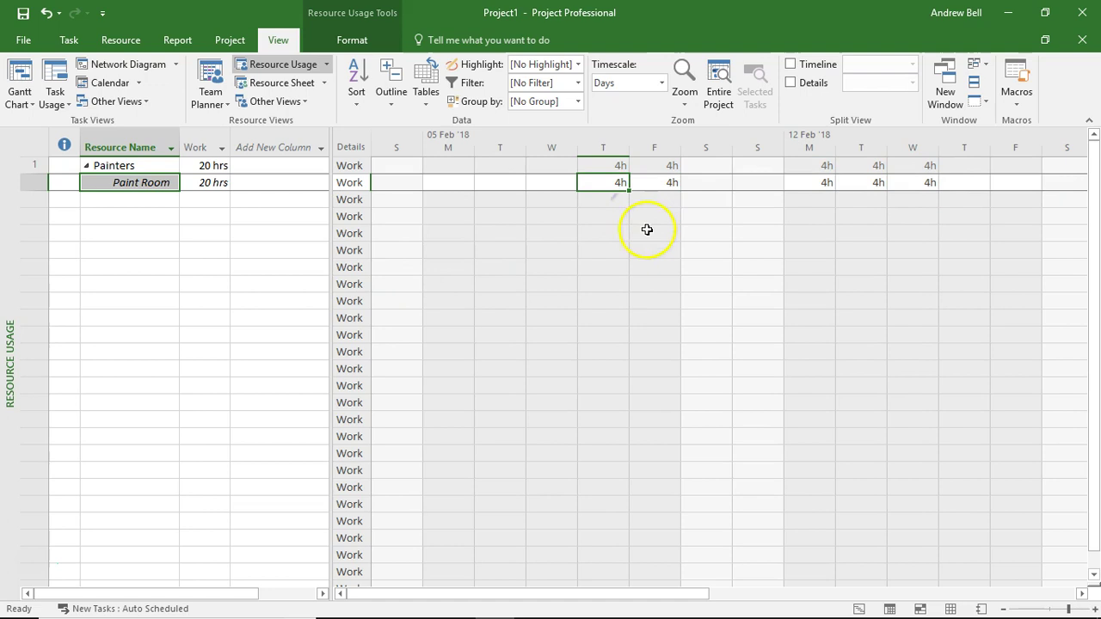
pyautogui.click(655, 183)
pyautogui.click(821, 184)
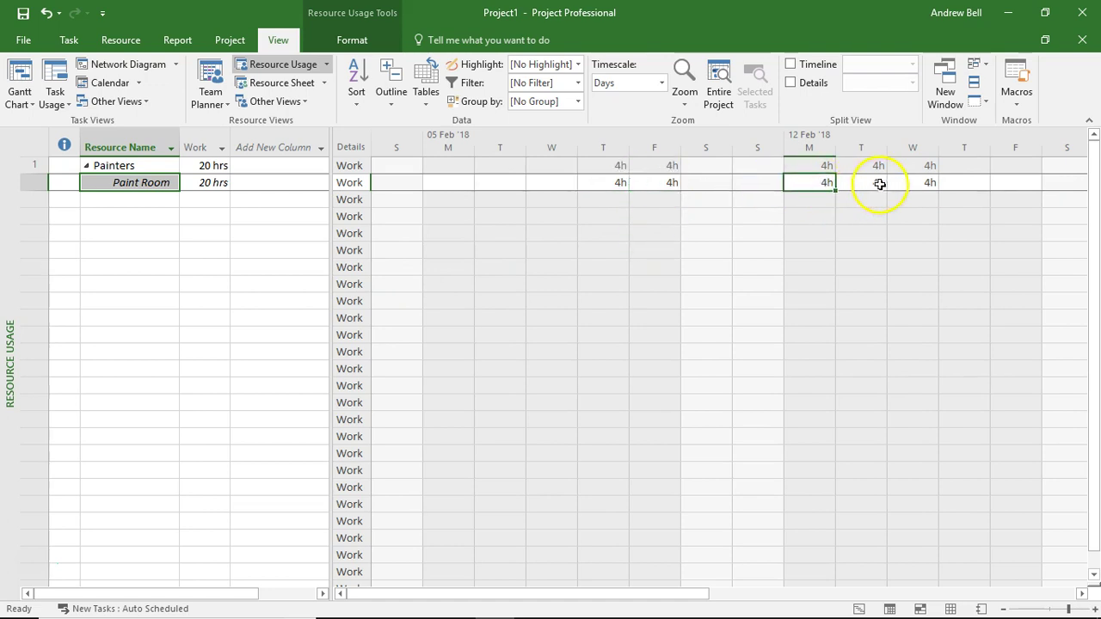
pyautogui.click(875, 184)
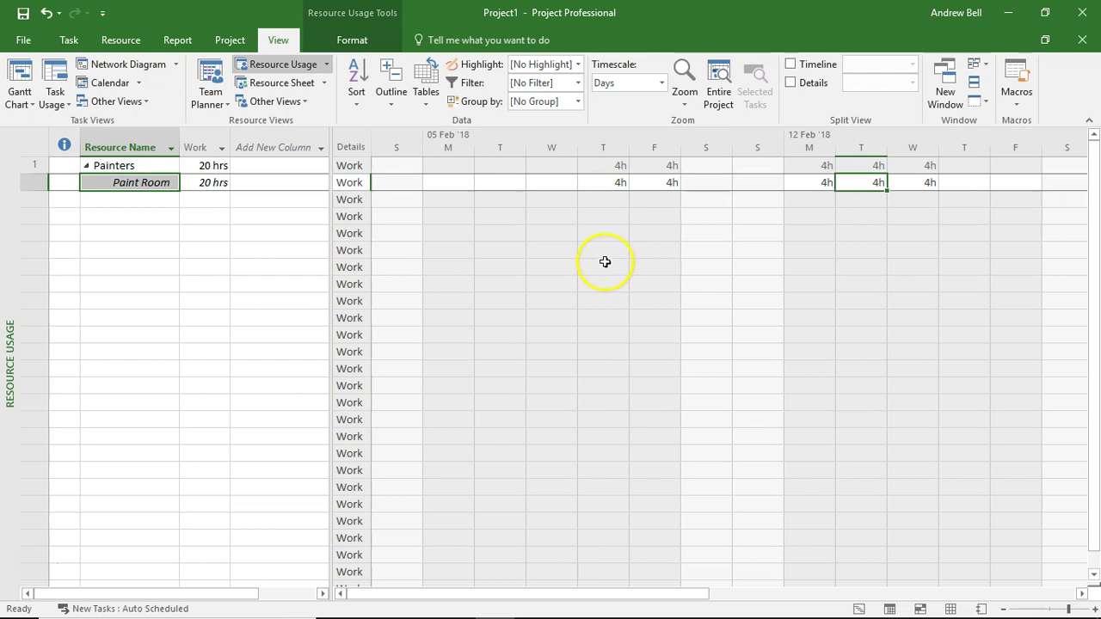
# Return to the Gantt Chart with the Task Form split beneath, showing Painters at 20h
pyautogui.click(20, 78)
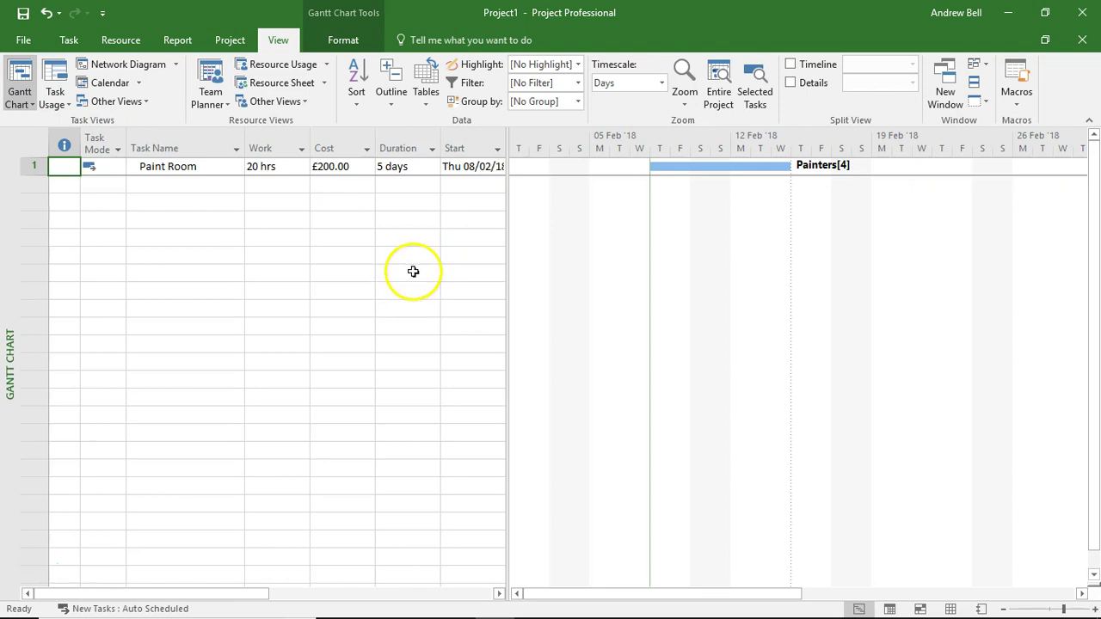
pyautogui.rightClick(606, 225)
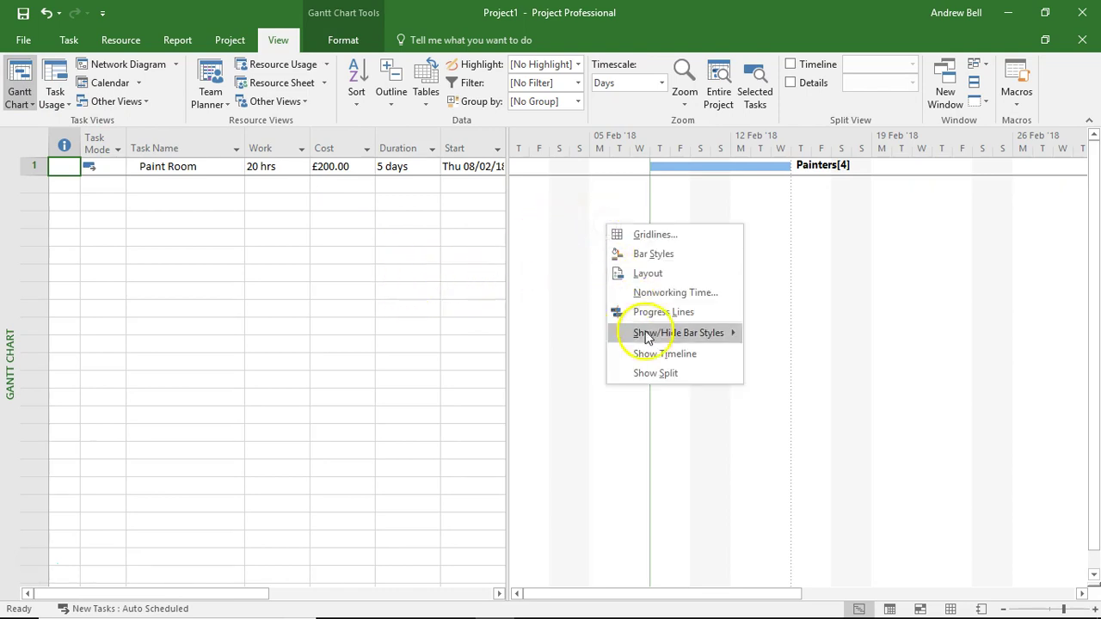
pyautogui.click(651, 376)
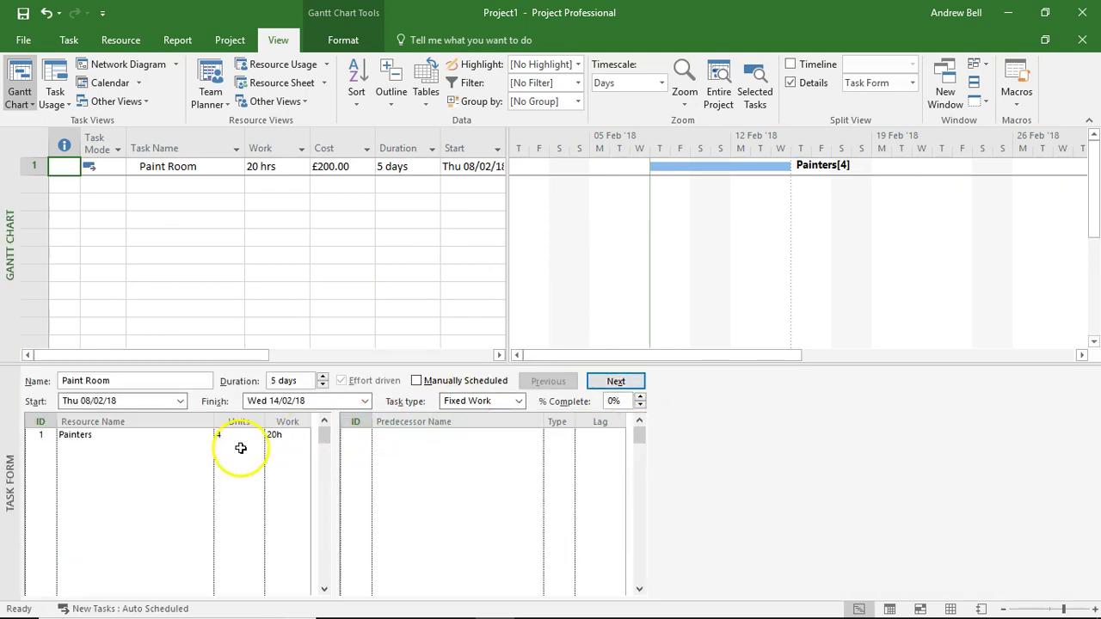